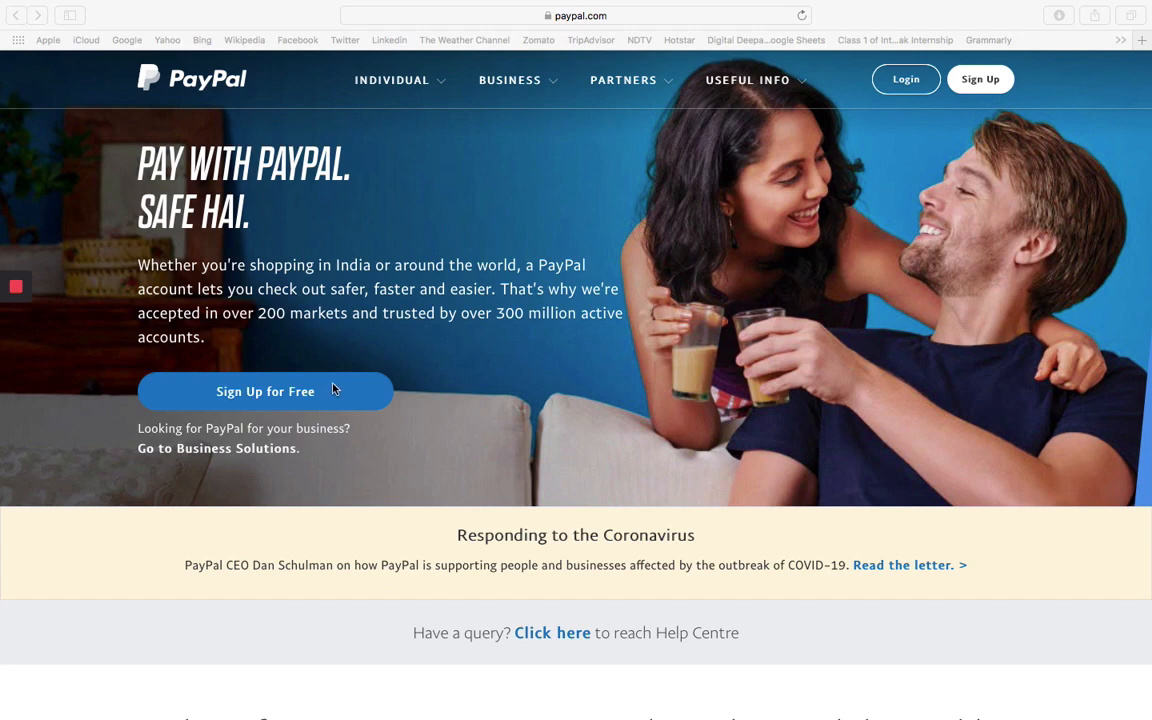
Begin a free PayPal sign-up with Business Account selected and continue to the payment questions.
{"action": "left_click", "coordinate": [251, 401]}
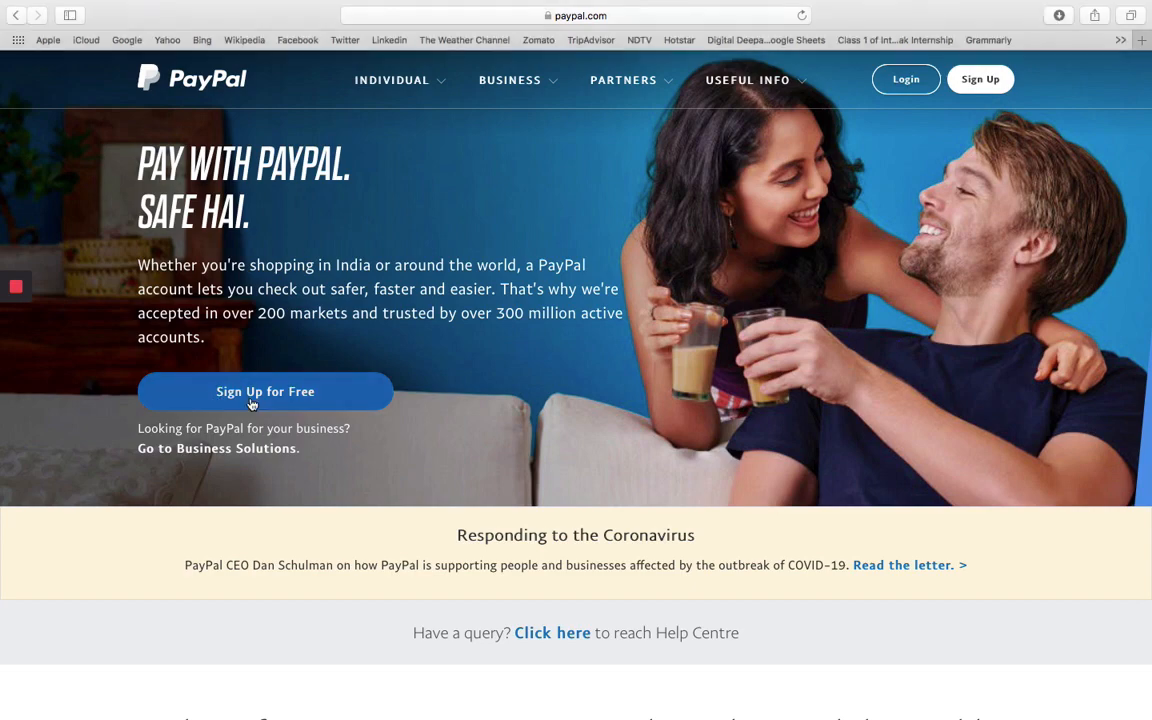
{"action": "left_click", "coordinate": [251, 401]}
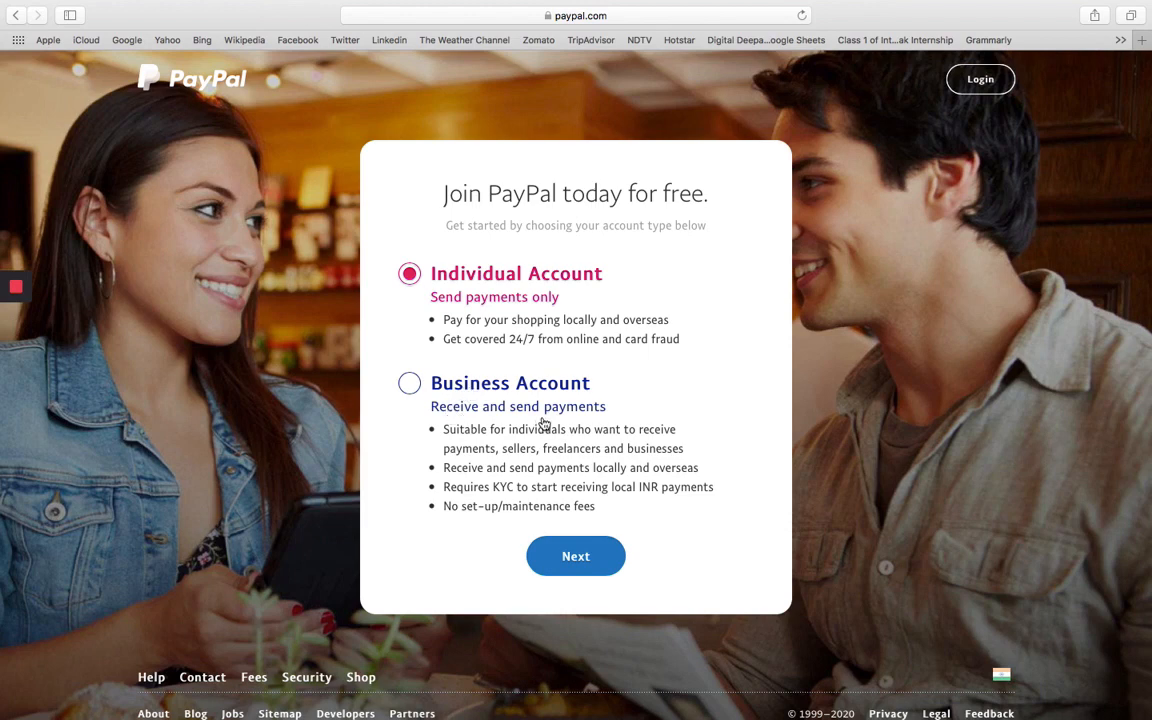
{"action": "left_click", "coordinate": [410, 386]}
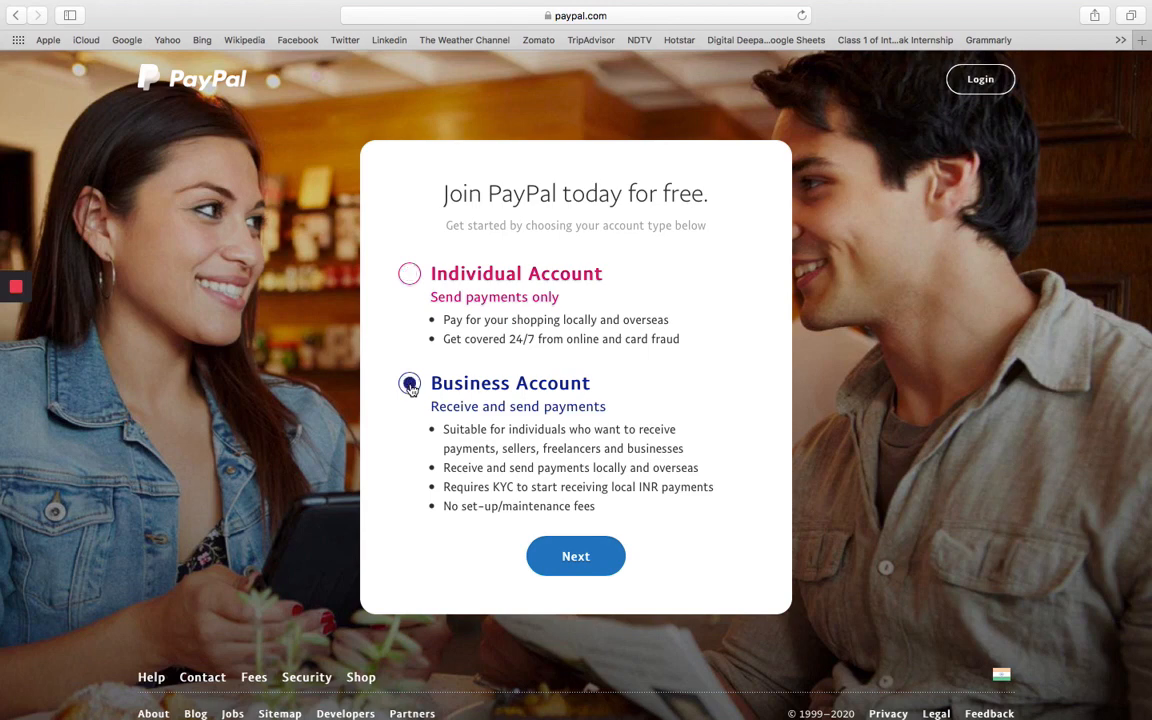
{"action": "left_click", "coordinate": [576, 558]}
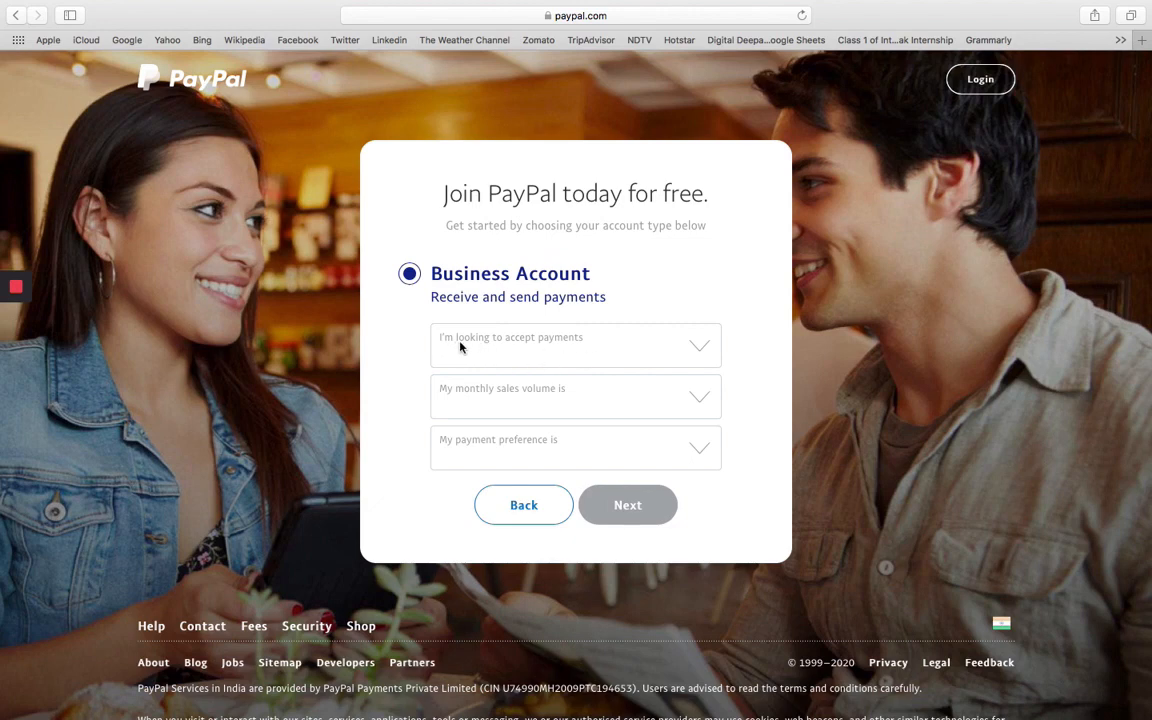
Answer via email, invoicing or link; less than INR 5 Lacs monthly; both INR and foreign currency.
{"action": "left_click", "coordinate": [695, 349]}
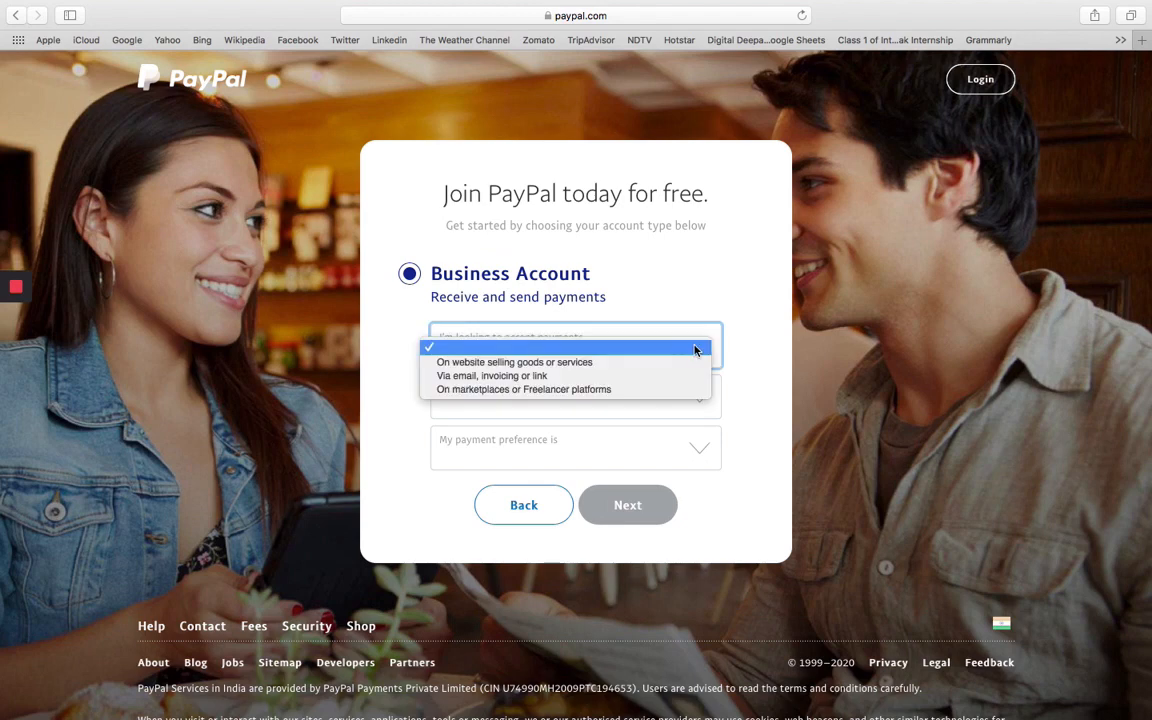
{"action": "left_click", "coordinate": [543, 377]}
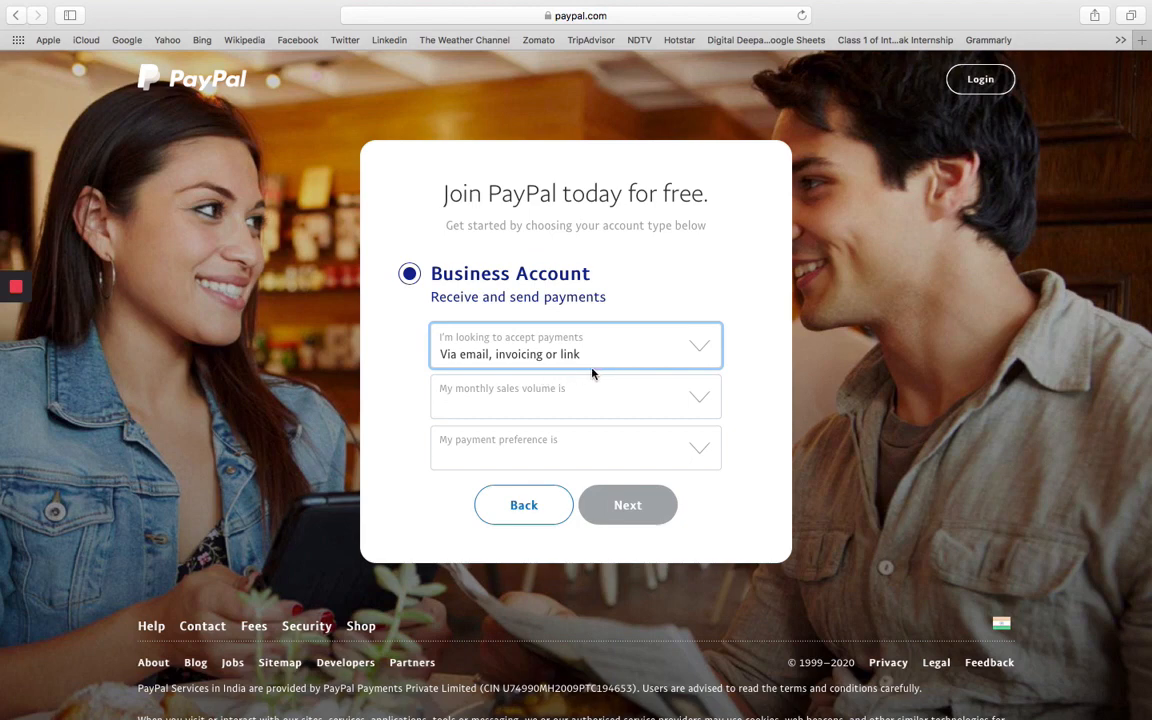
{"action": "left_click", "coordinate": [699, 403]}
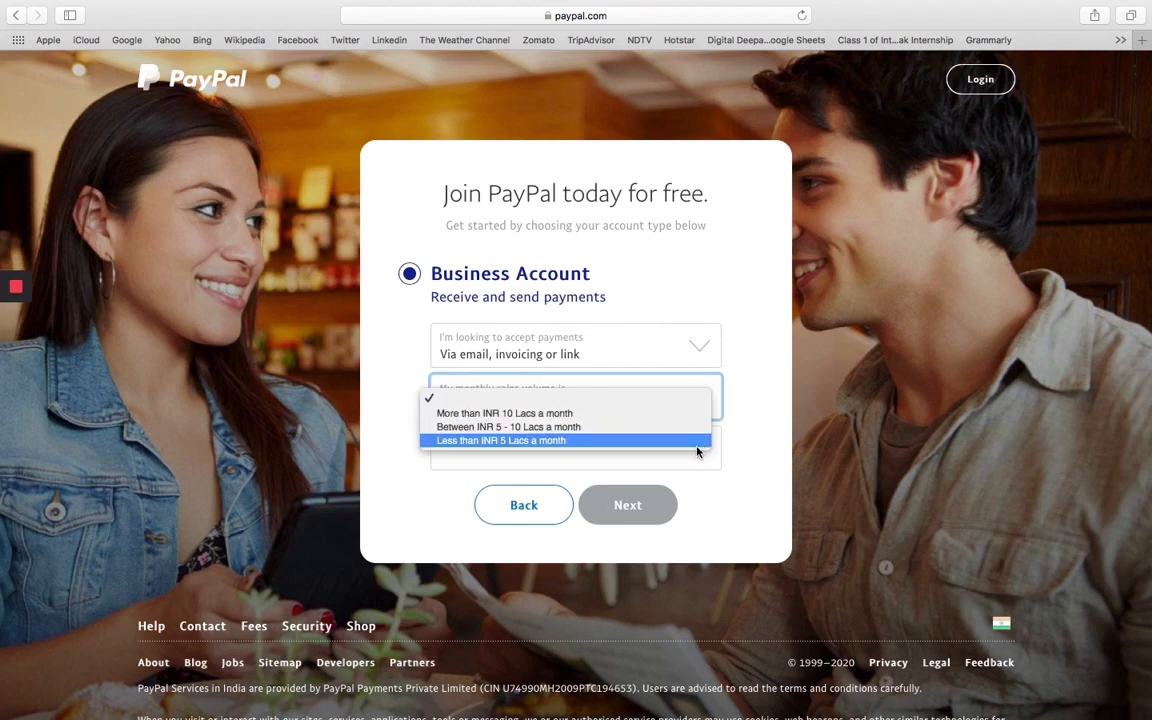
{"action": "left_click", "coordinate": [661, 441]}
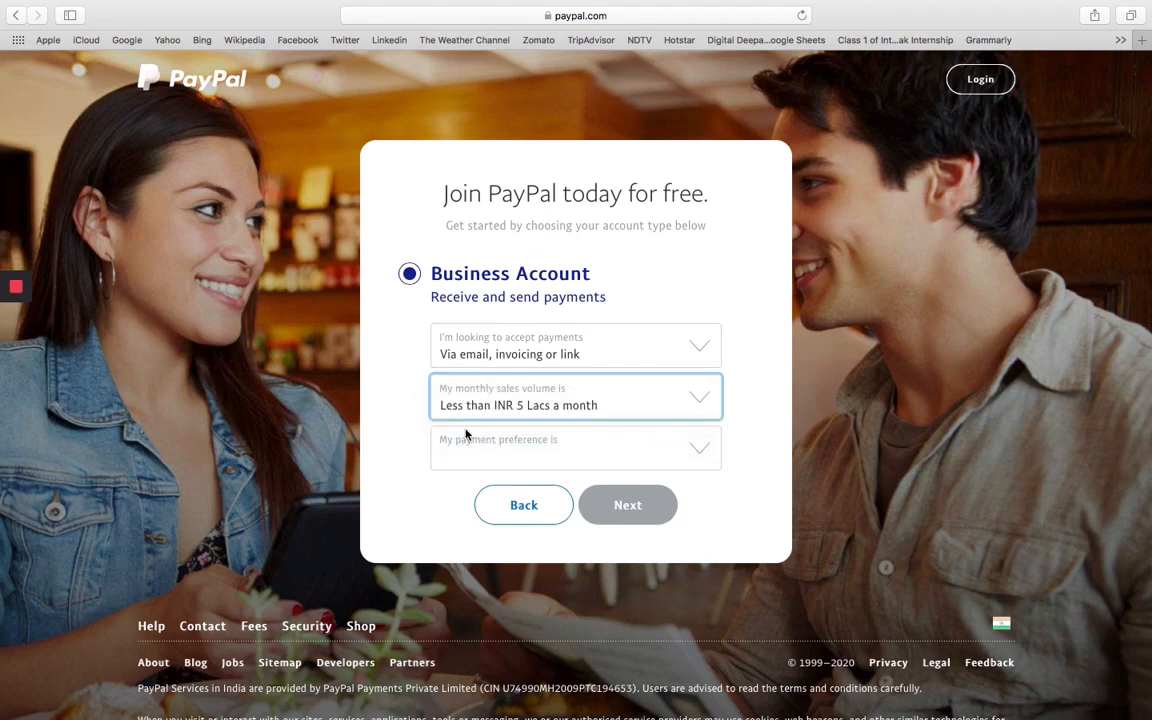
{"action": "left_click", "coordinate": [699, 451]}
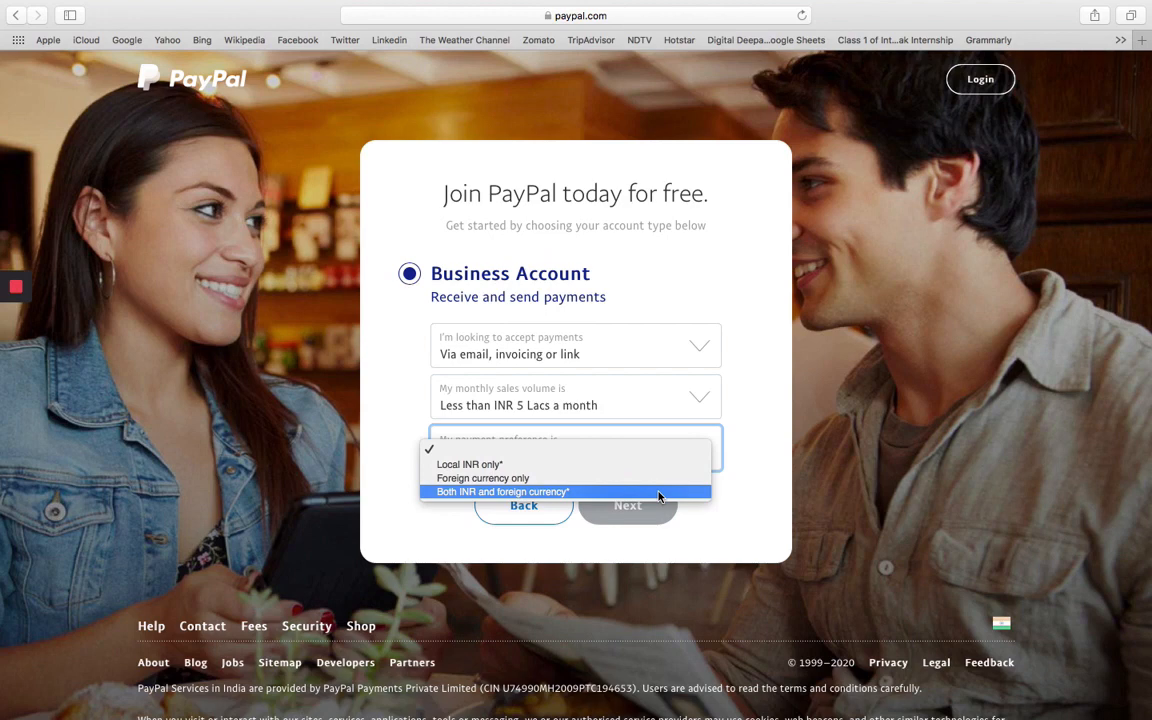
{"action": "left_click", "coordinate": [586, 492]}
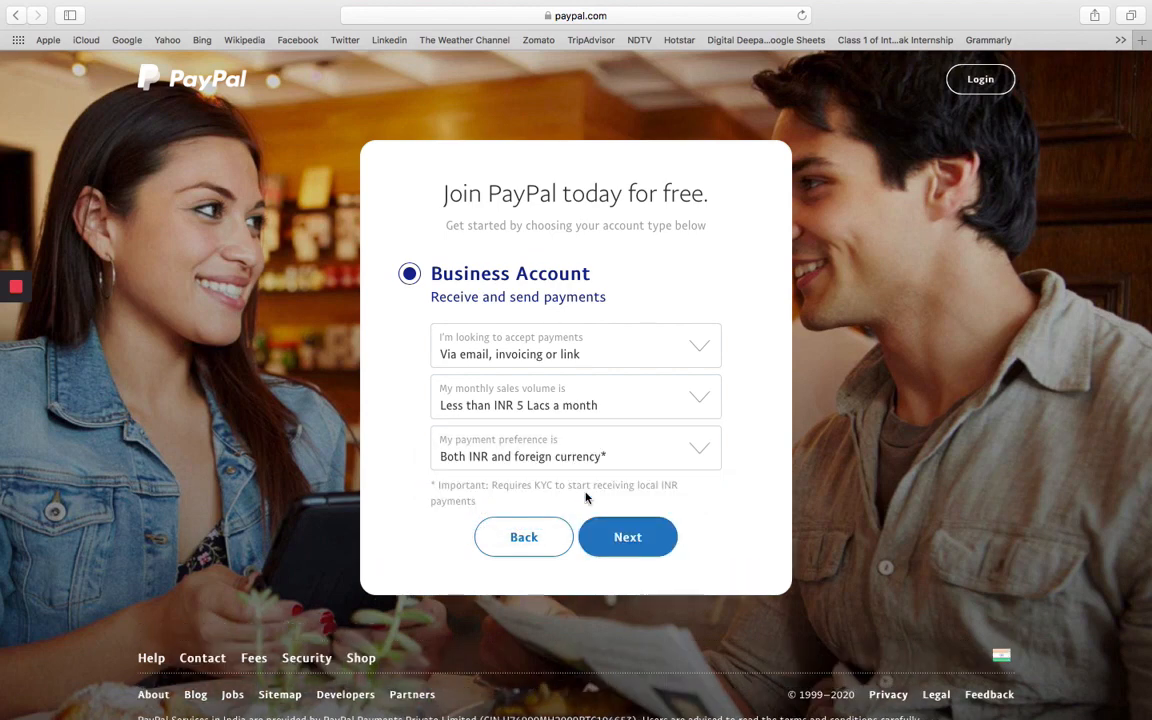
{"action": "left_click", "coordinate": [628, 539]}
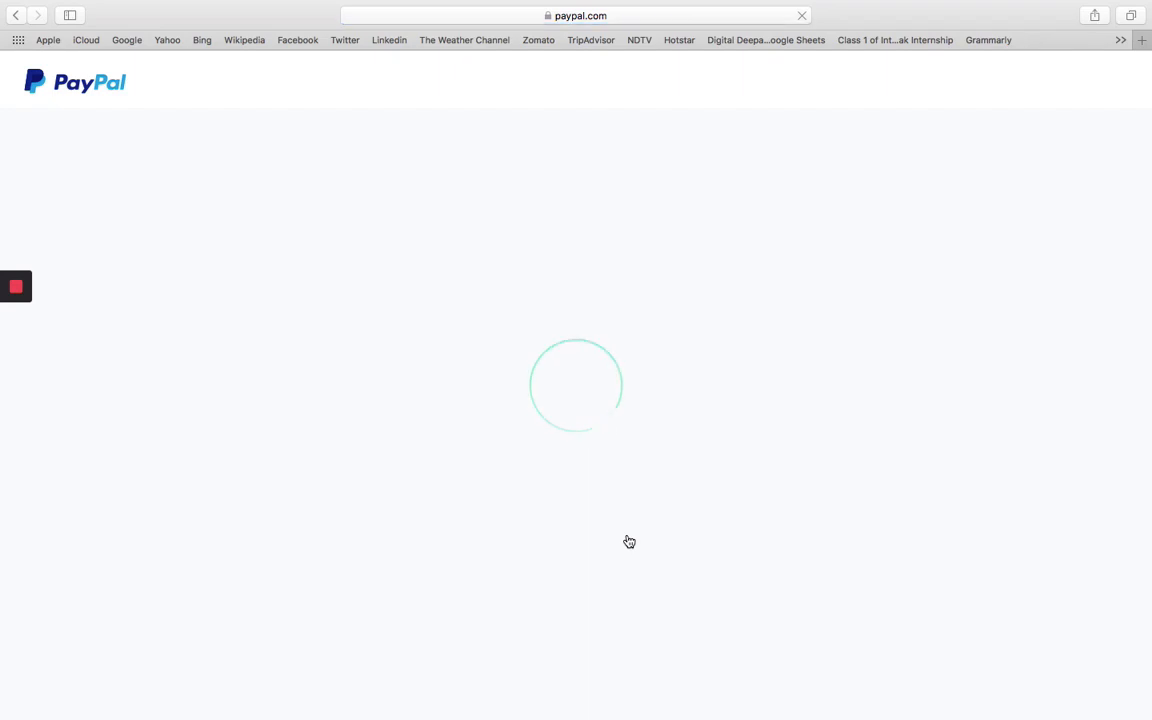
Submit the sign-up email address, then decline Safari's suggestion and submit your own password.
{"action": "left_click", "coordinate": [512, 447]}
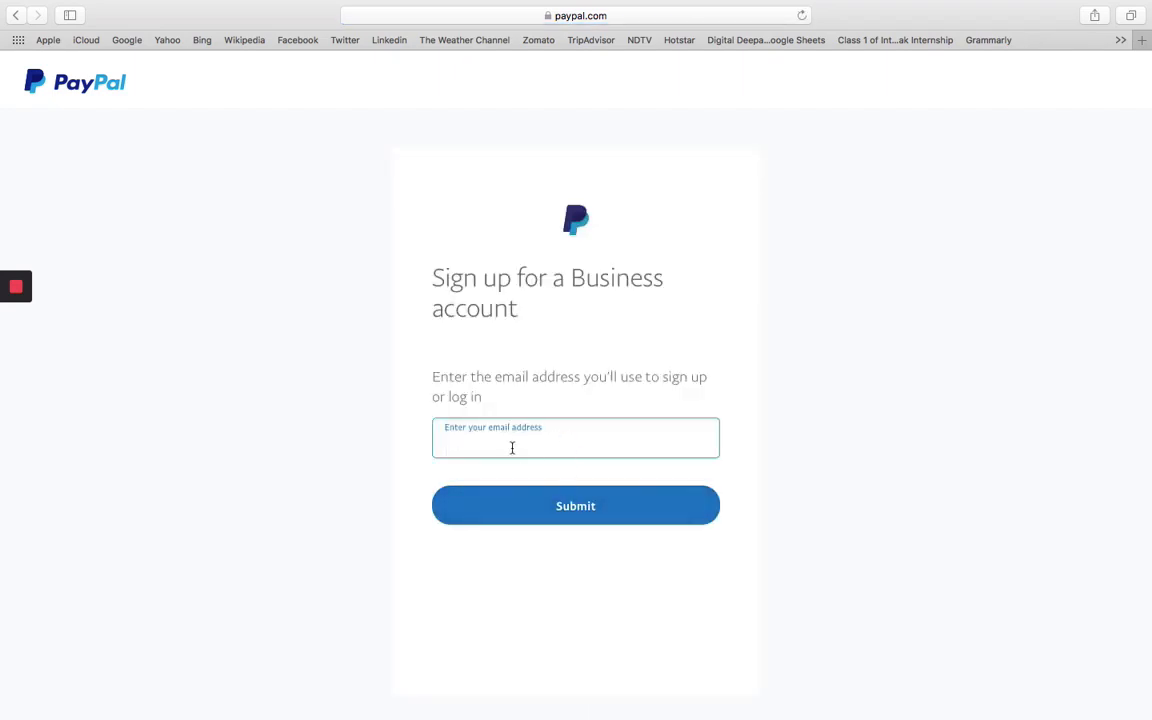
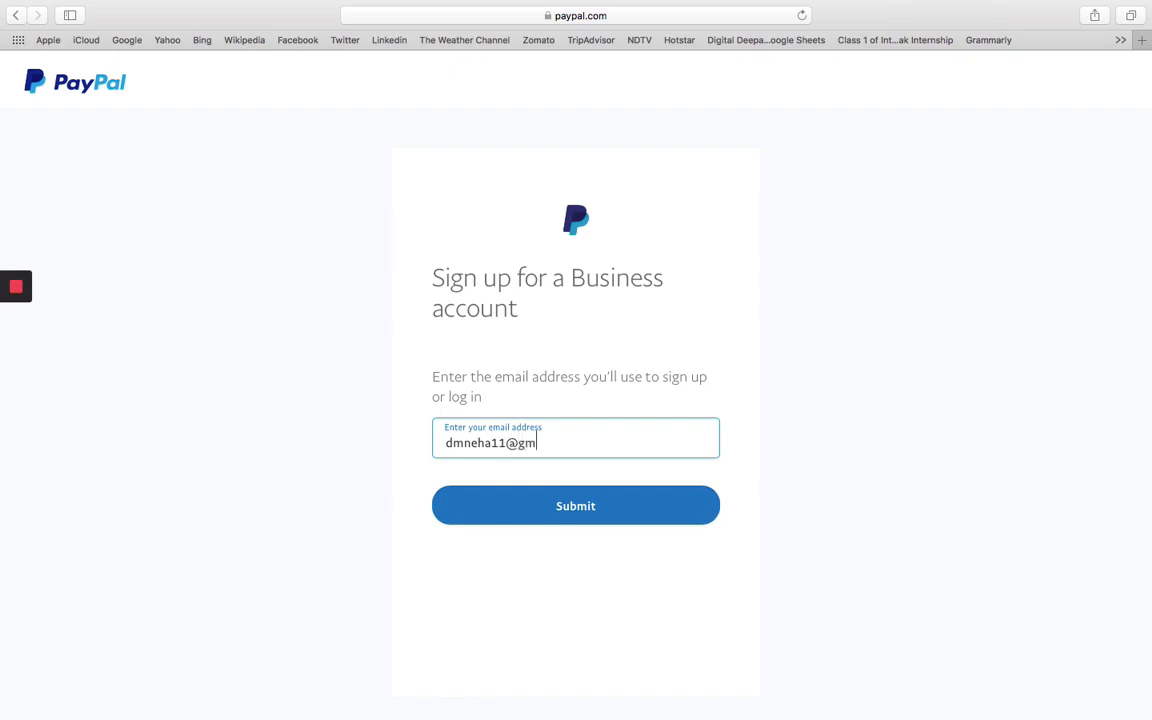
{"action": "left_click", "coordinate": [580, 509]}
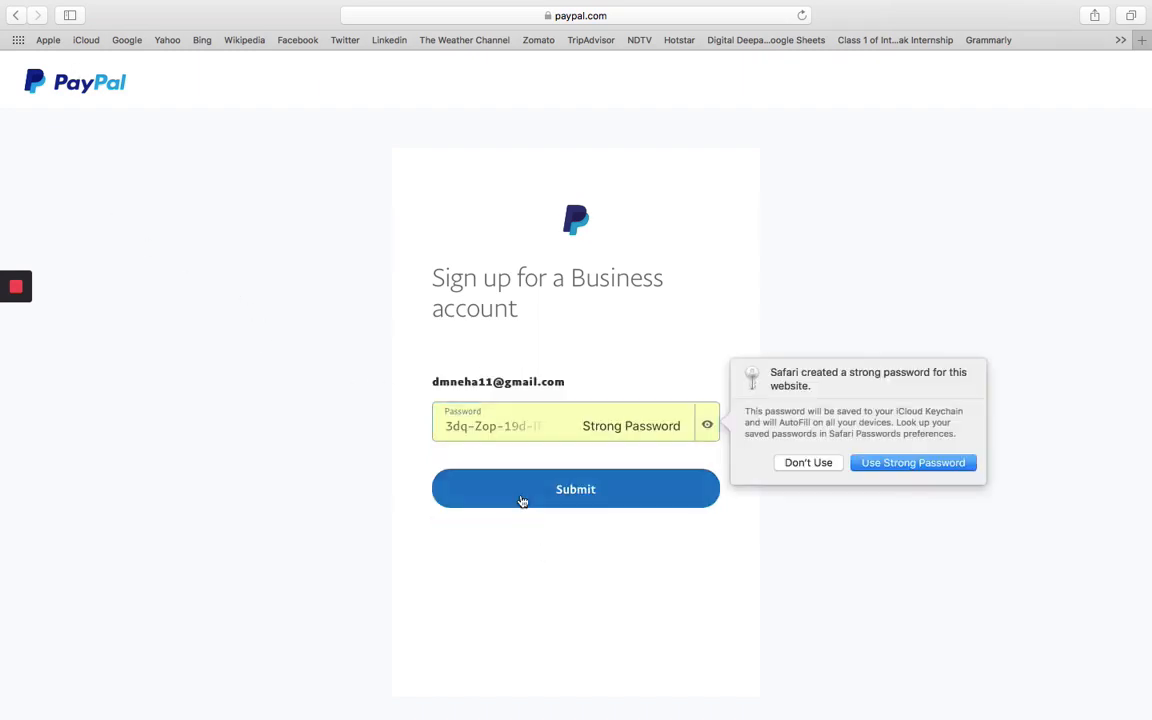
{"action": "left_click", "coordinate": [800, 464]}
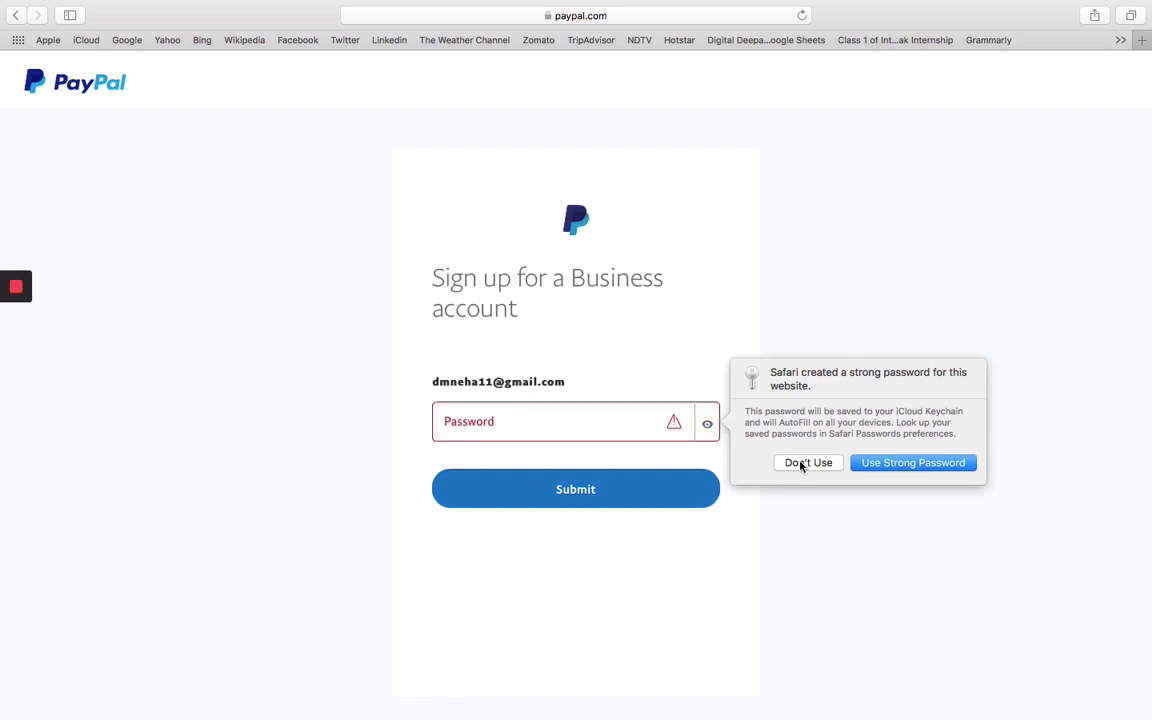
{"action": "left_click", "coordinate": [518, 424]}
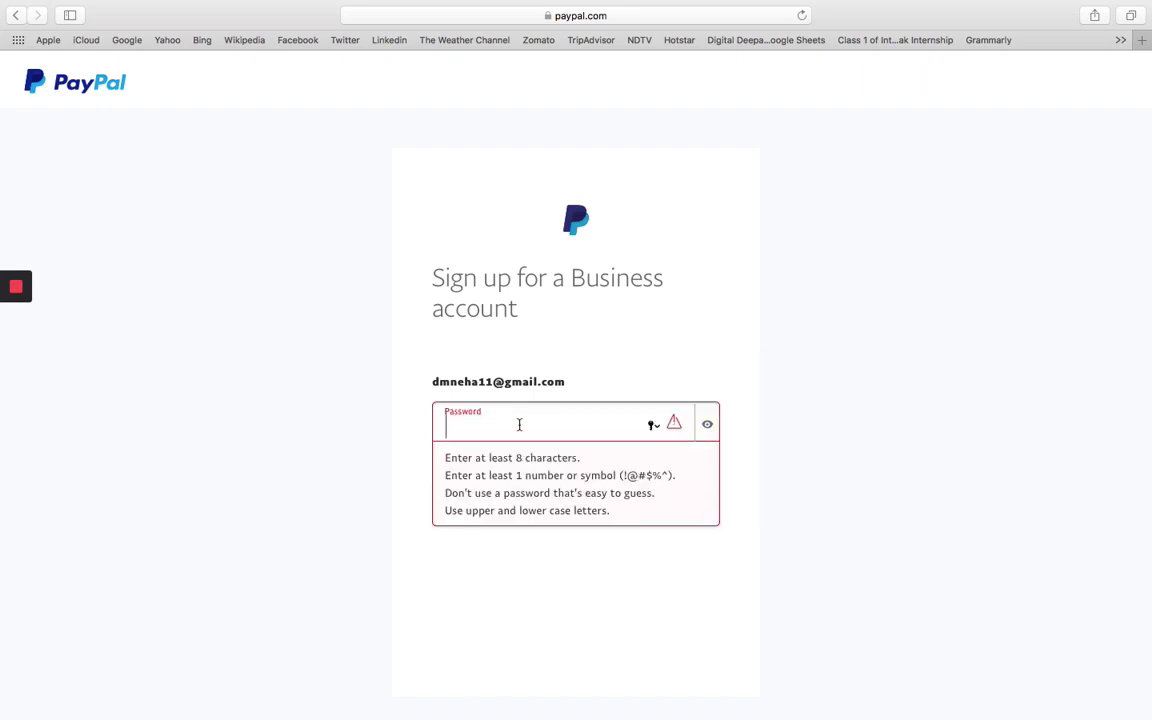
{"action": "type", "text": "••••••••••"}
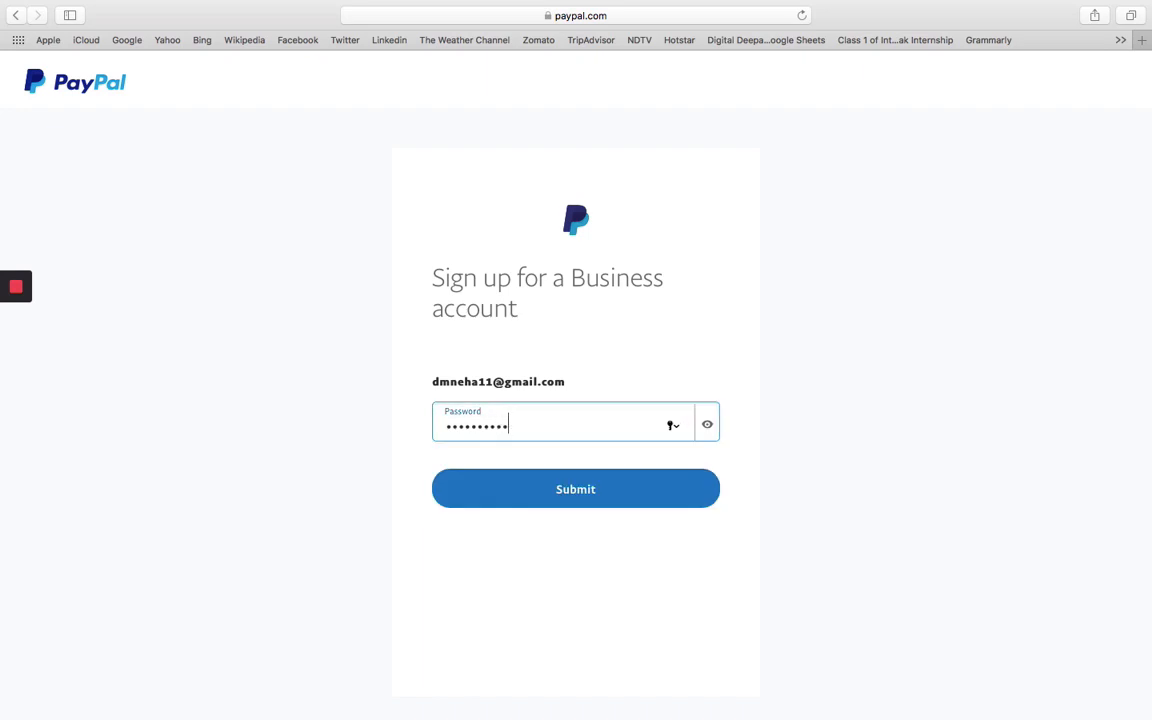
{"action": "left_click", "coordinate": [586, 498]}
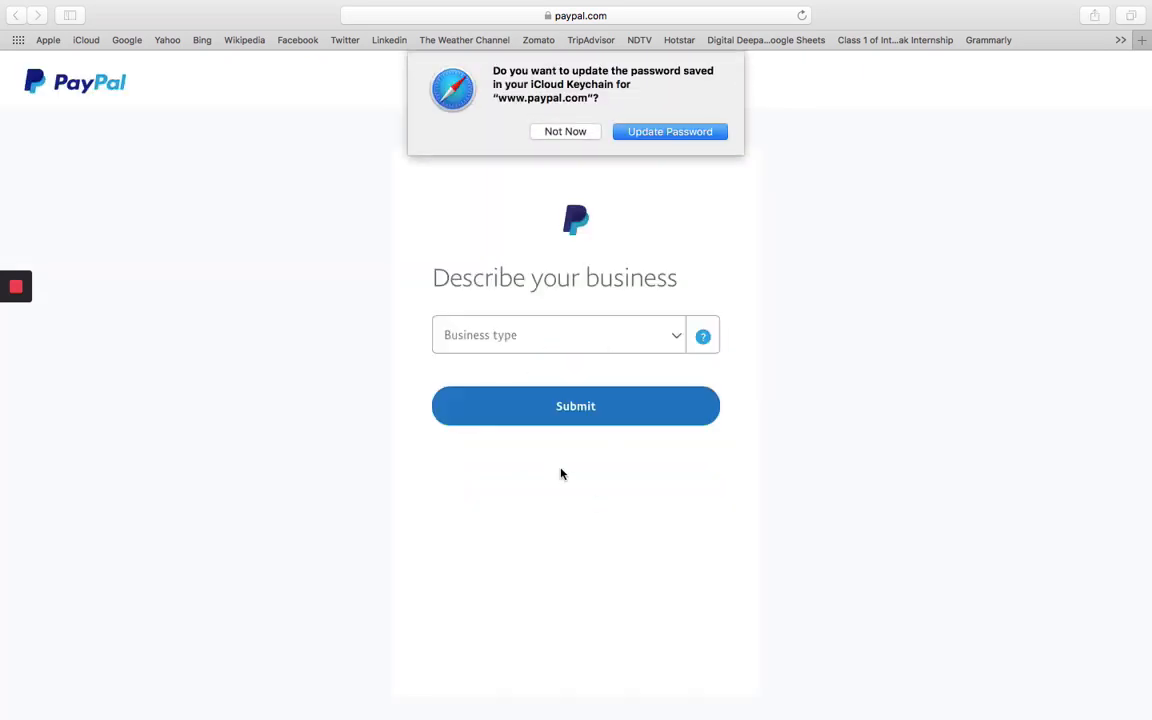
Dismiss the browser's password prompt and set the business type to Individual.
{"action": "left_click", "coordinate": [567, 132]}
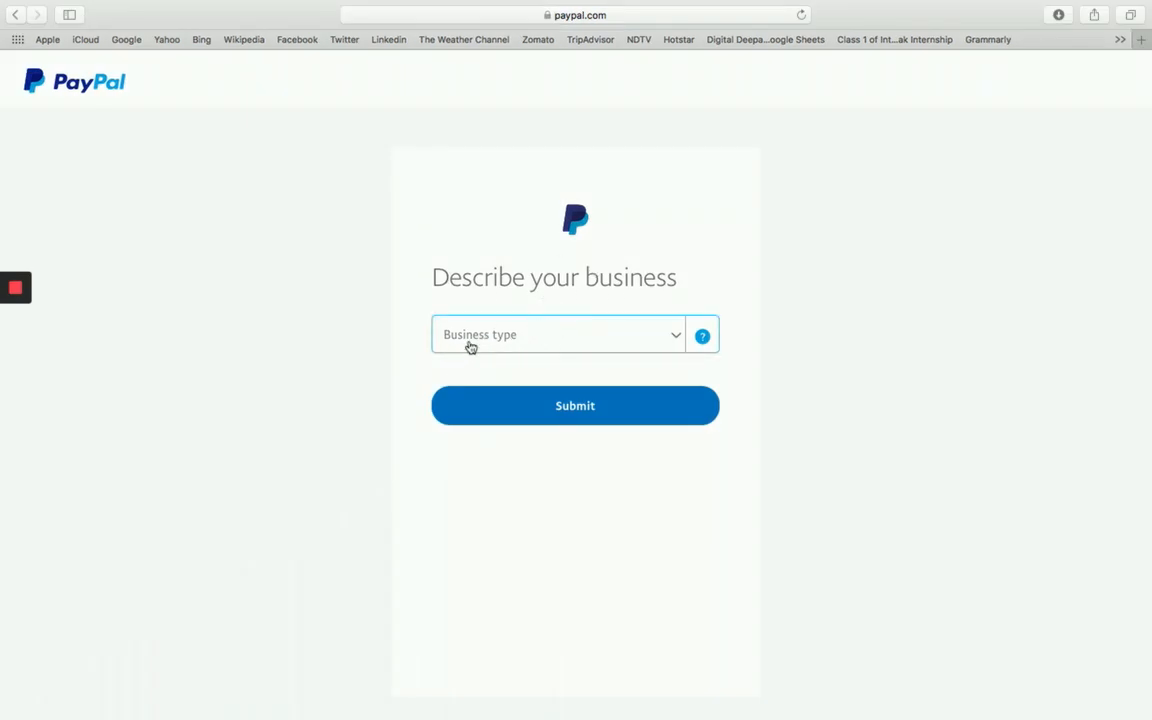
{"action": "left_click", "coordinate": [672, 335]}
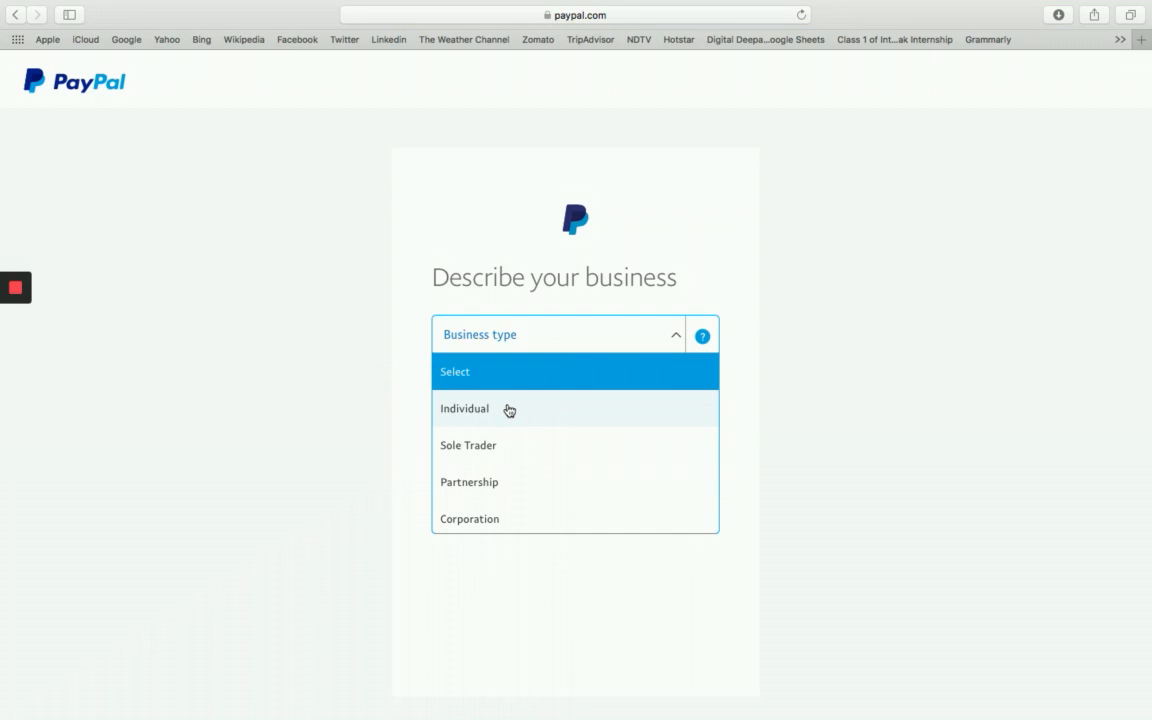
{"action": "left_click", "coordinate": [509, 410]}
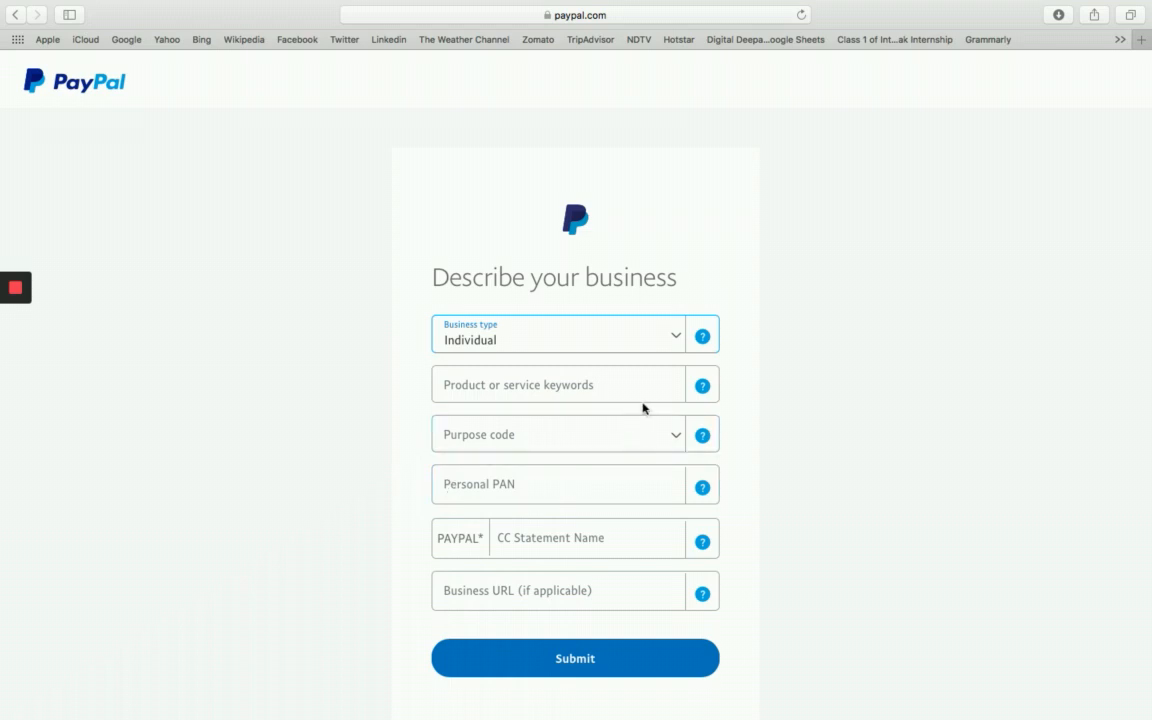
Search 'compute' and choose Computer Network/Information Services as the product keyword.
{"action": "left_click", "coordinate": [499, 380]}
{"action": "type", "text": "c"}
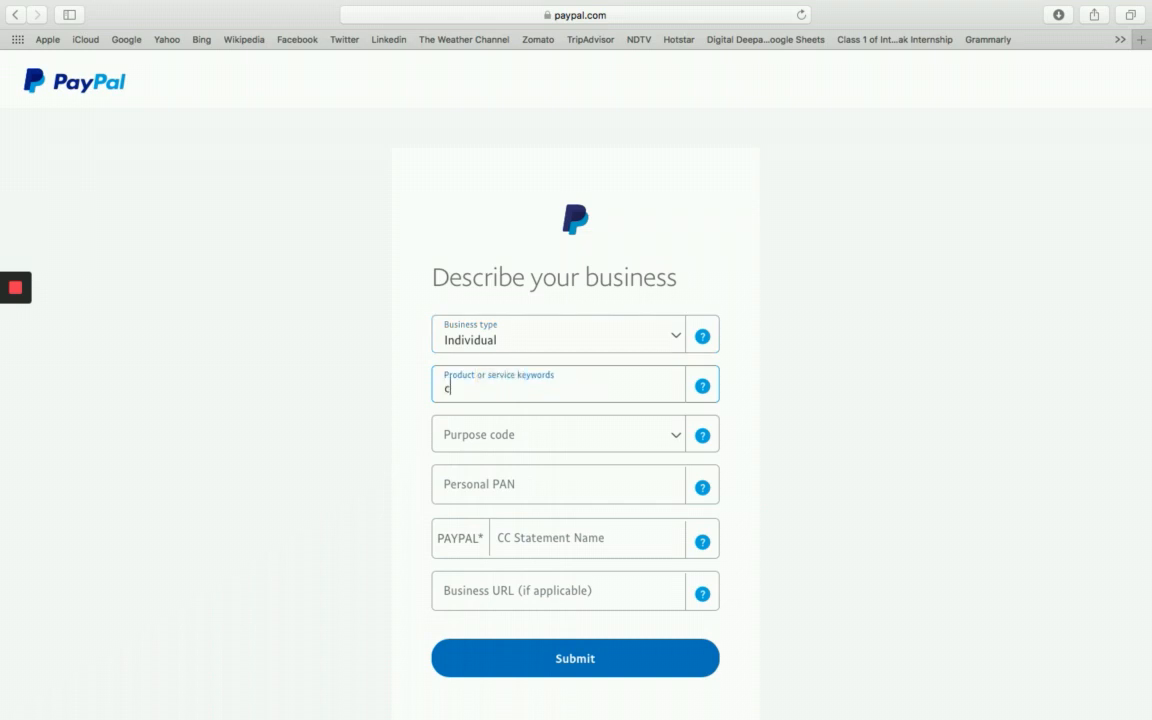
{"action": "type", "text": "om"}
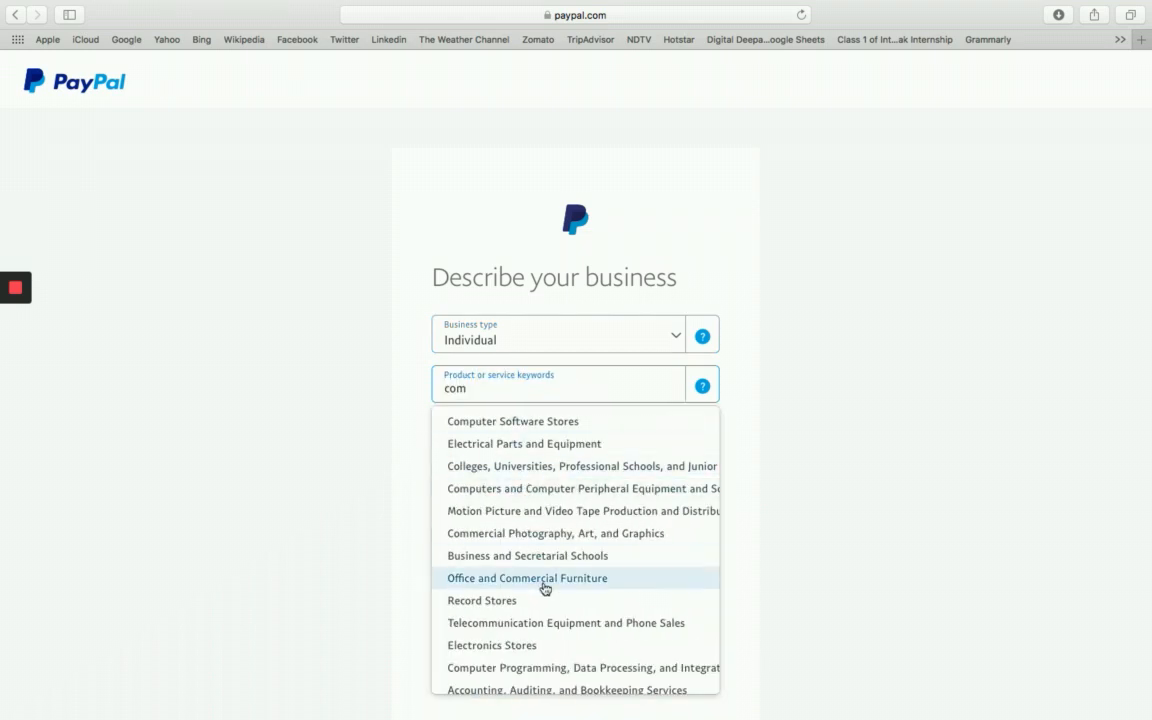
{"action": "type", "text": "pute"}
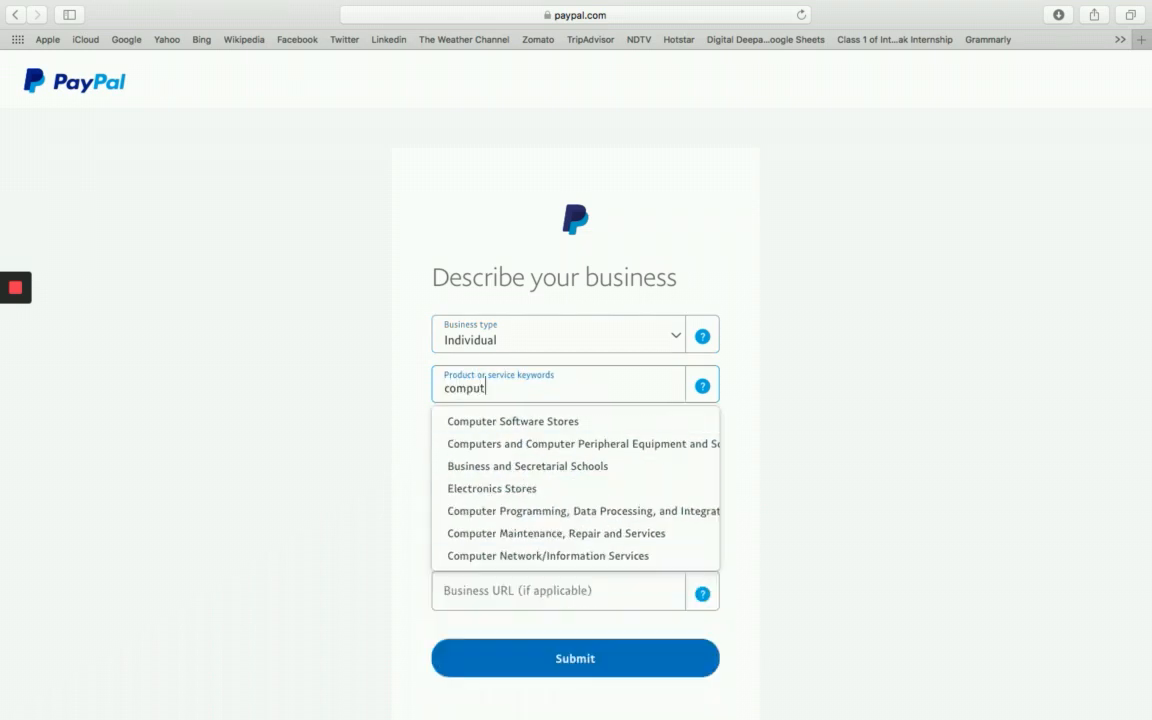
{"action": "left_click", "coordinate": [553, 556]}
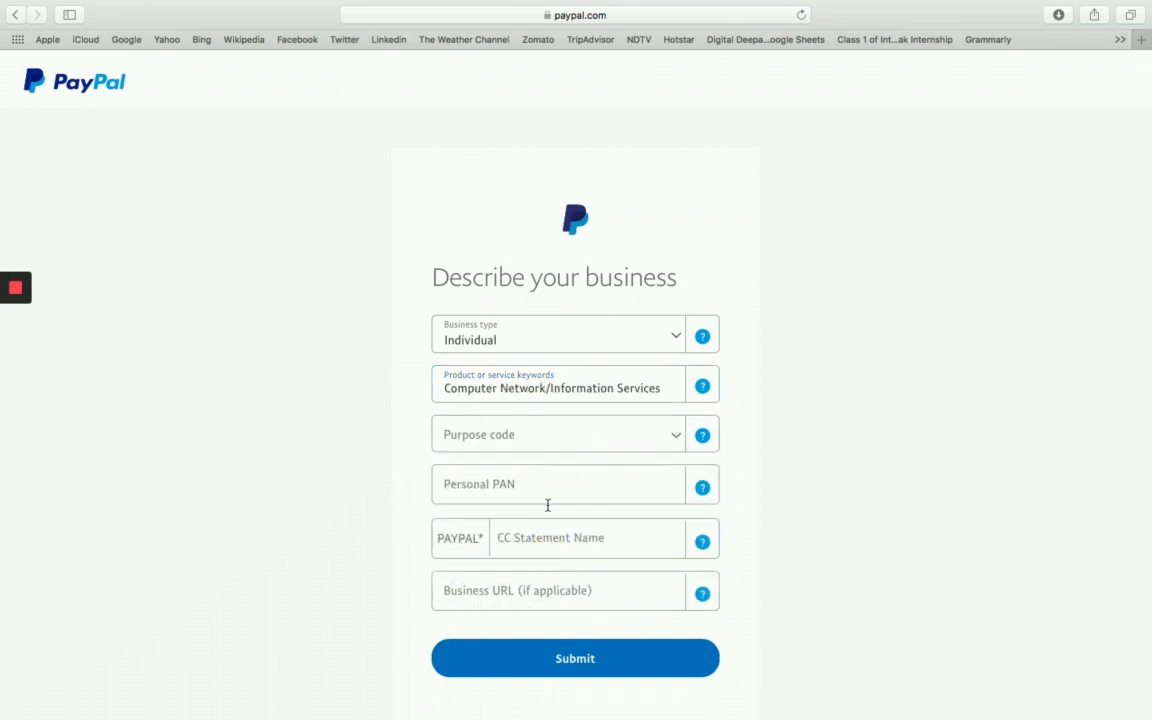
Choose purpose code P0806 – Other information services.
{"action": "left_click", "coordinate": [533, 435]}
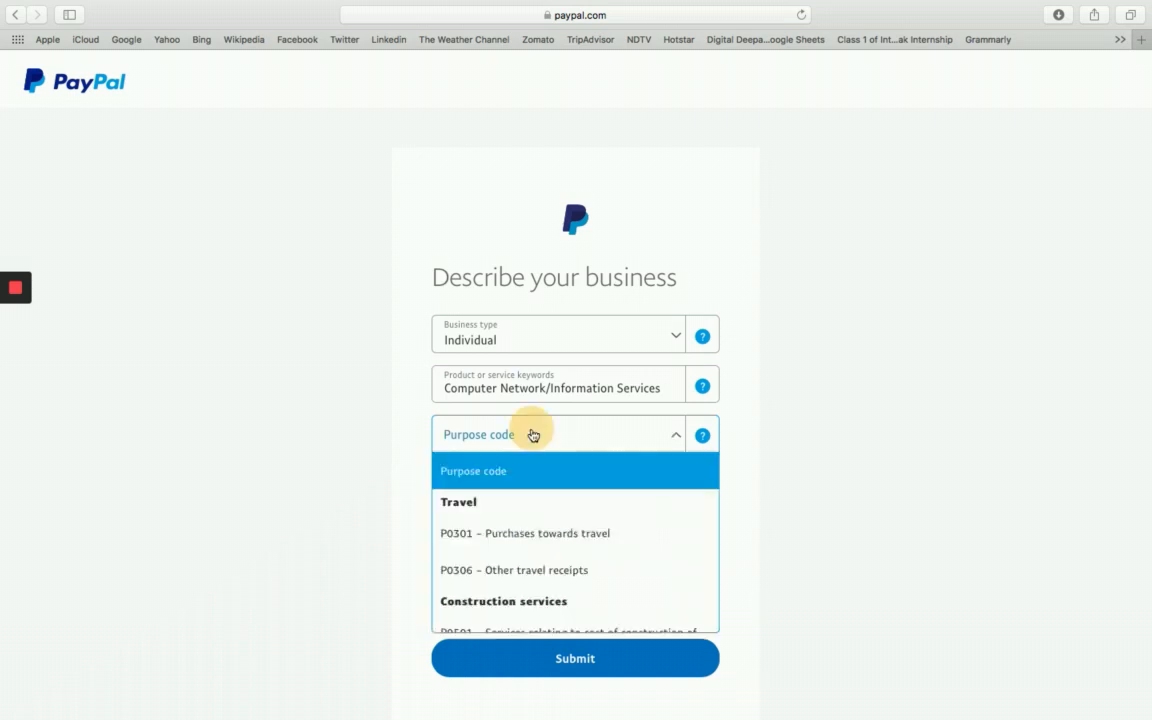
{"action": "key", "text": "Down"}
{"action": "key", "text": "Down"}
{"action": "key", "text": "Down"}
{"action": "key", "text": "Down"}
{"action": "key", "text": "Down"}
{"action": "key", "text": "Down"}
{"action": "key", "text": "Down"}
{"action": "key", "text": "Down"}
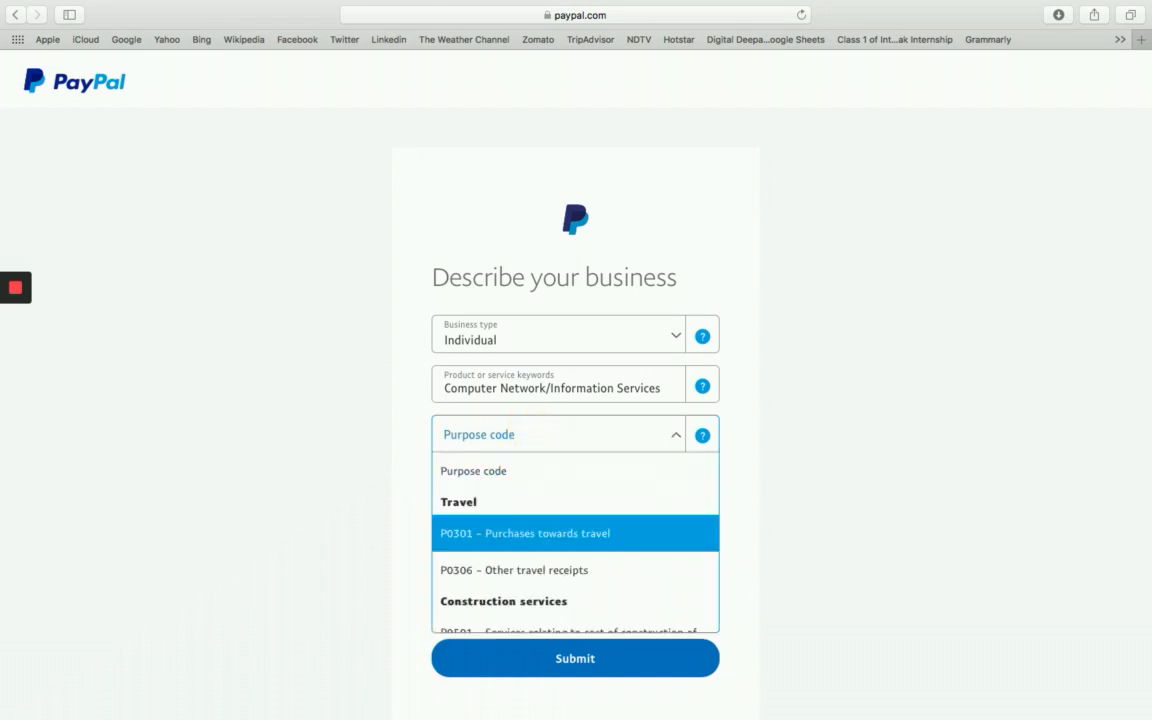
{"action": "key", "text": "Down"}
{"action": "key", "text": "Down"}
{"action": "key", "text": "Down"}
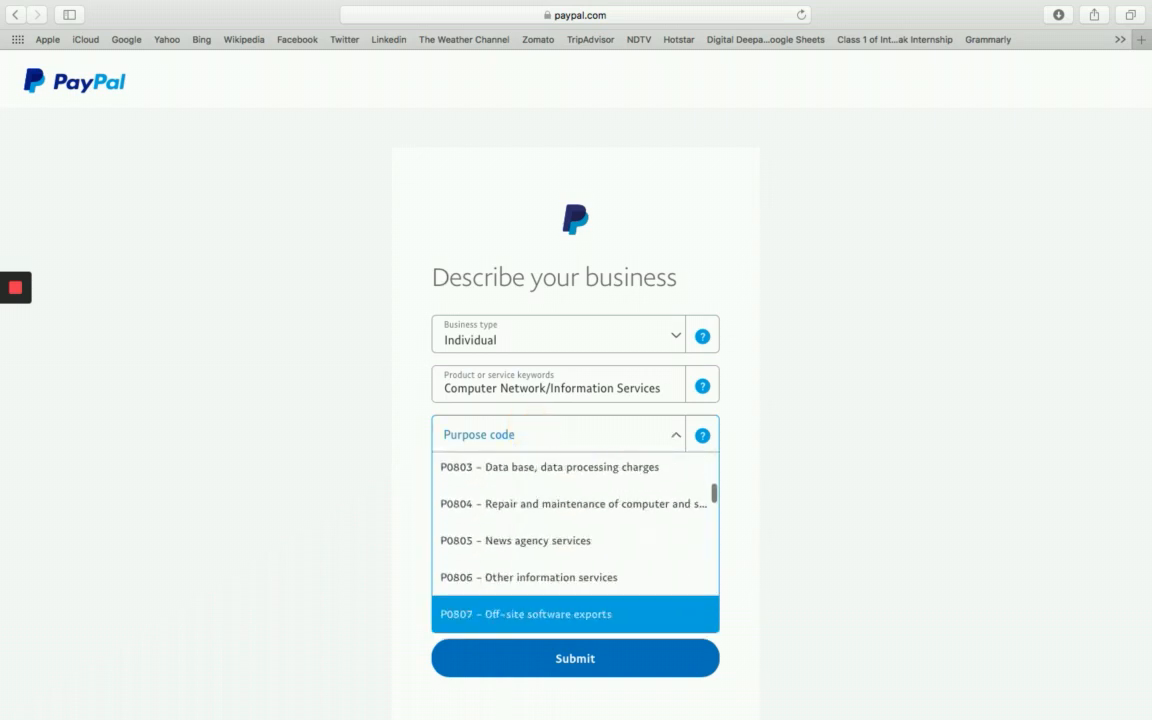
{"action": "left_click", "coordinate": [522, 580]}
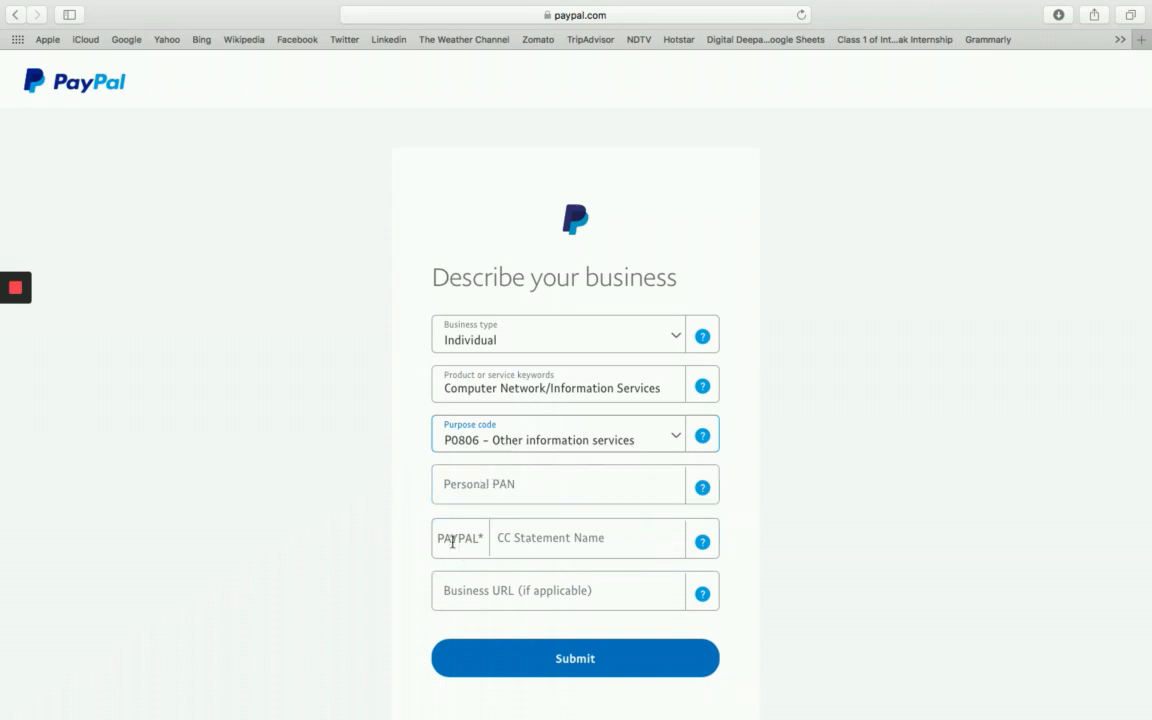
Enter the owner's name as the CC Statement Name and submit the business description.
{"action": "left_click", "coordinate": [547, 540]}
{"action": "type", "text": "NEHA"}
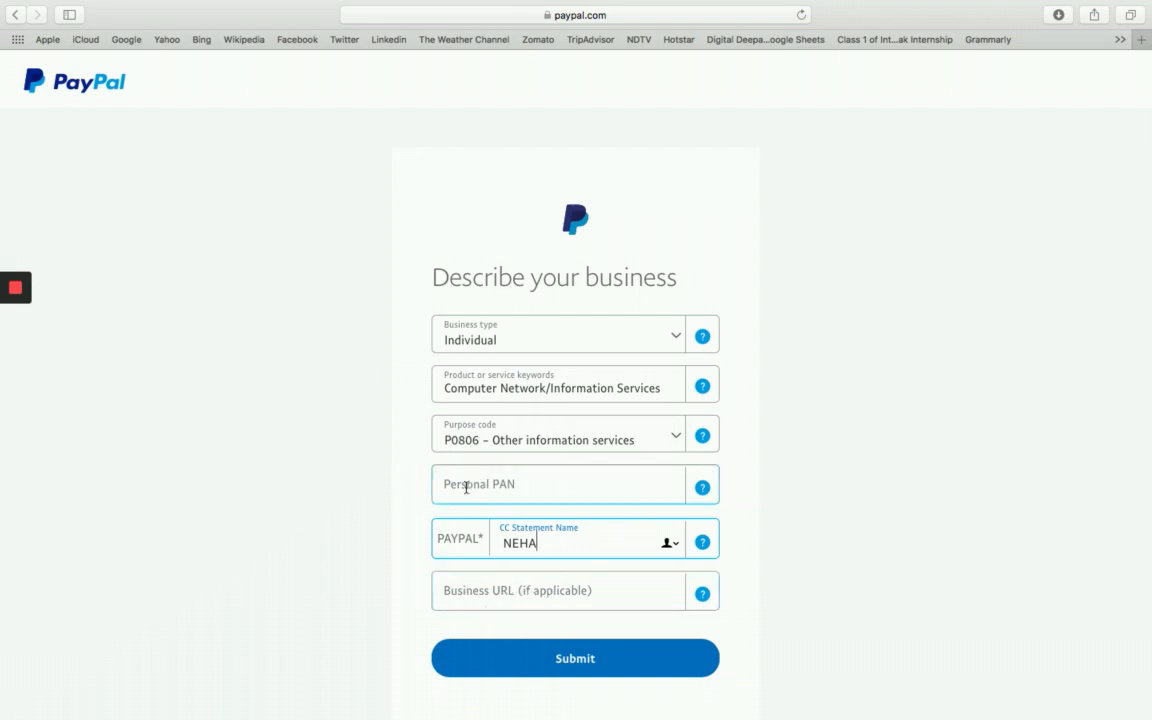
{"action": "left_click", "coordinate": [597, 664]}
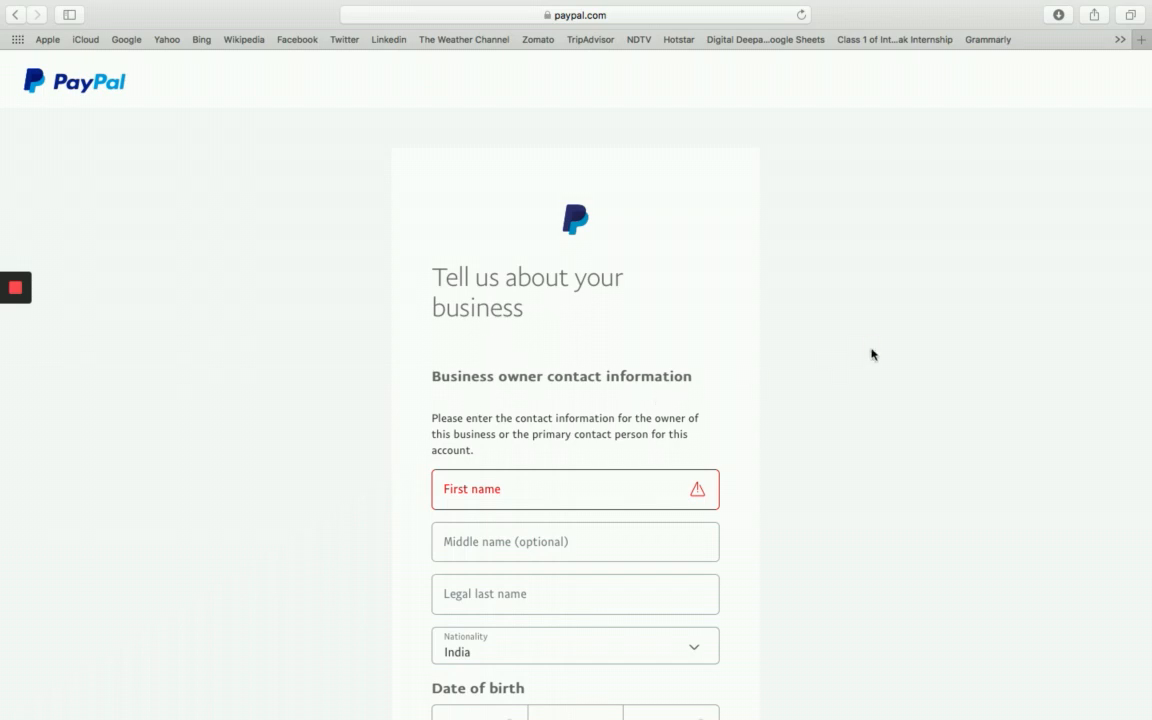
Scroll through the business owner details form and agree to the user agreement to continue.
{"action": "scroll", "coordinate": [872, 355], "scroll_direction": "down", "scroll_amount": 1}
{"action": "scroll", "coordinate": [752, 306], "scroll_direction": "down", "scroll_amount": 5}
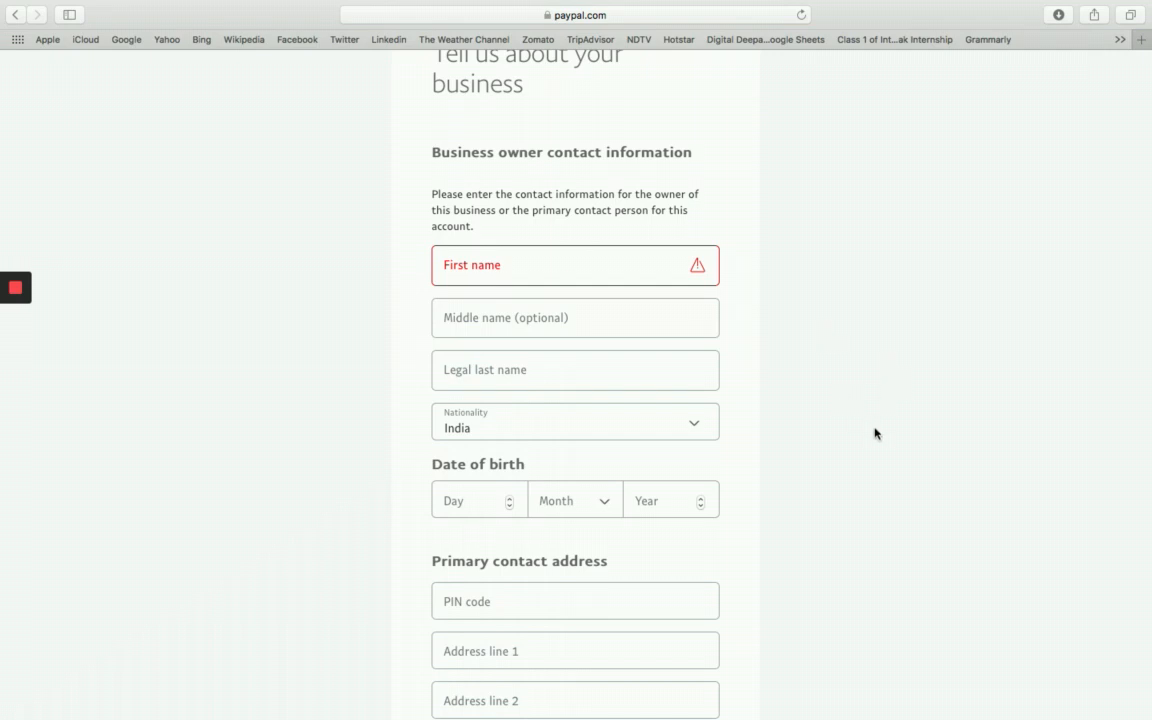
{"action": "scroll", "coordinate": [875, 433], "scroll_direction": "down", "scroll_amount": 8}
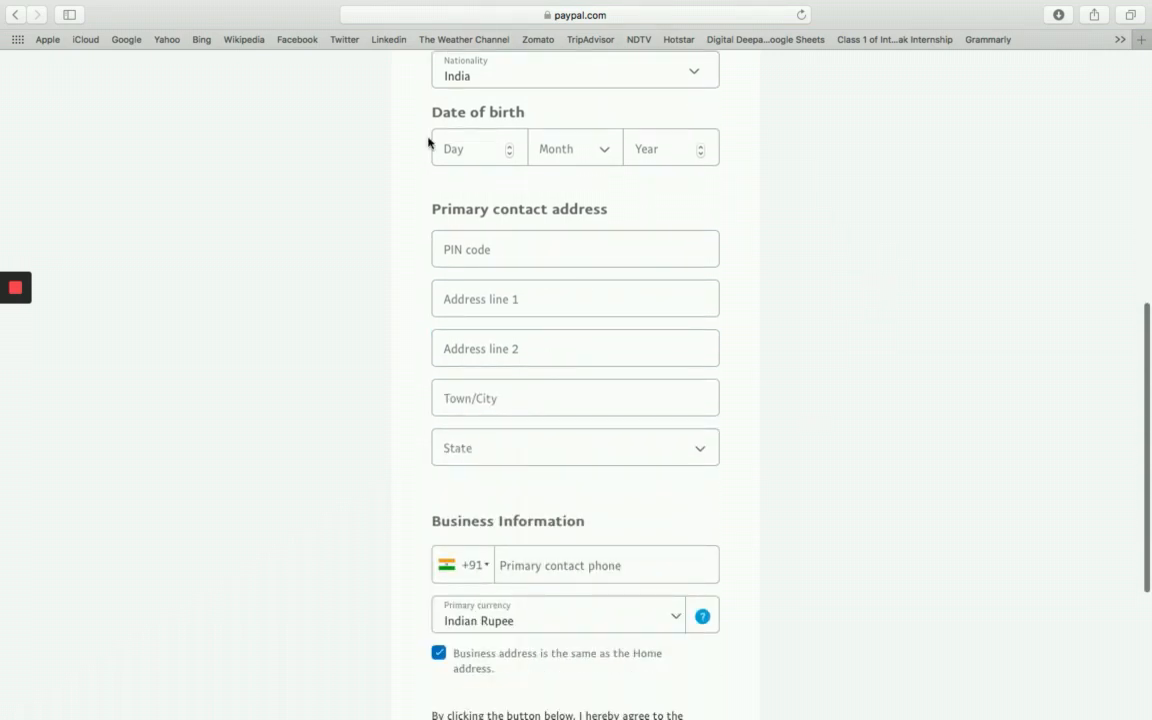
{"action": "scroll", "coordinate": [841, 419], "scroll_direction": "down", "scroll_amount": 1}
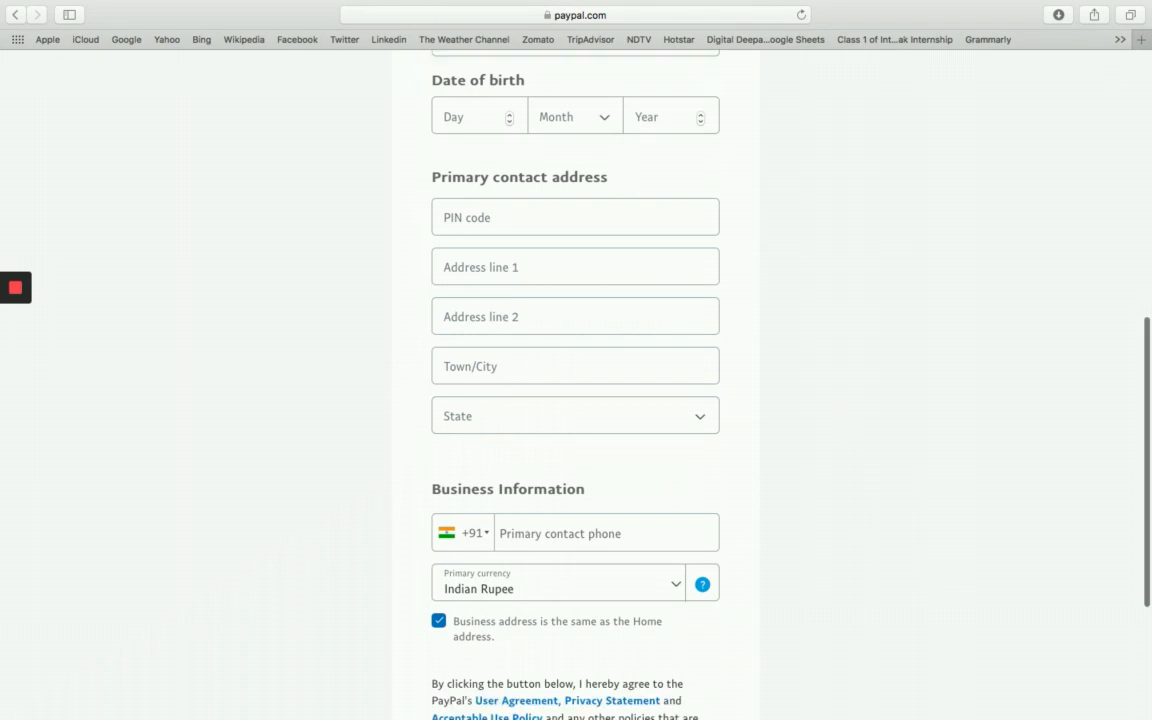
{"action": "left_click", "coordinate": [576, 540]}
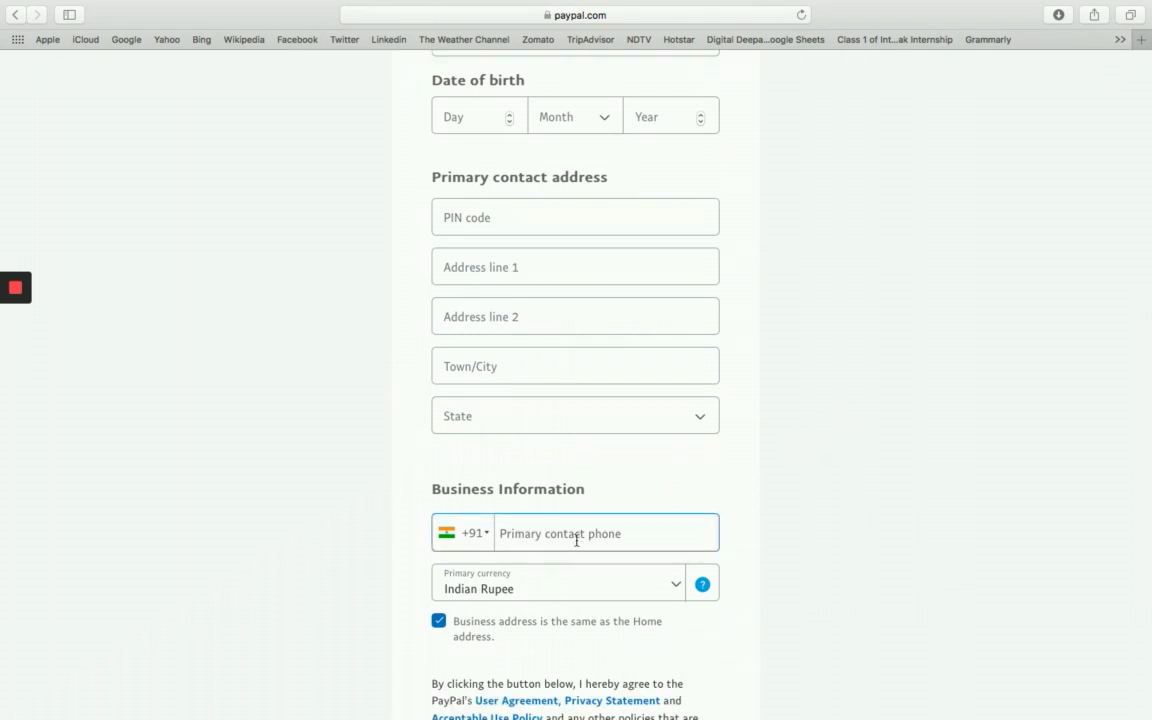
{"action": "scroll", "coordinate": [435, 636], "scroll_direction": "down", "scroll_amount": 5}
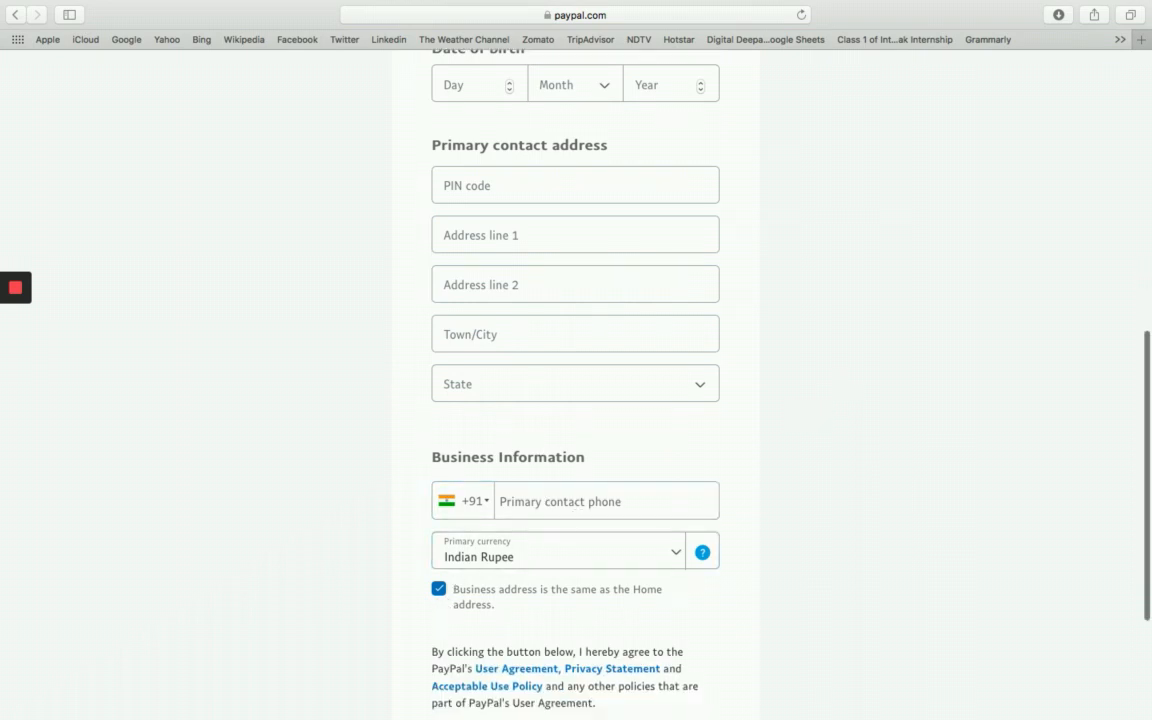
{"action": "left_click", "coordinate": [634, 583]}
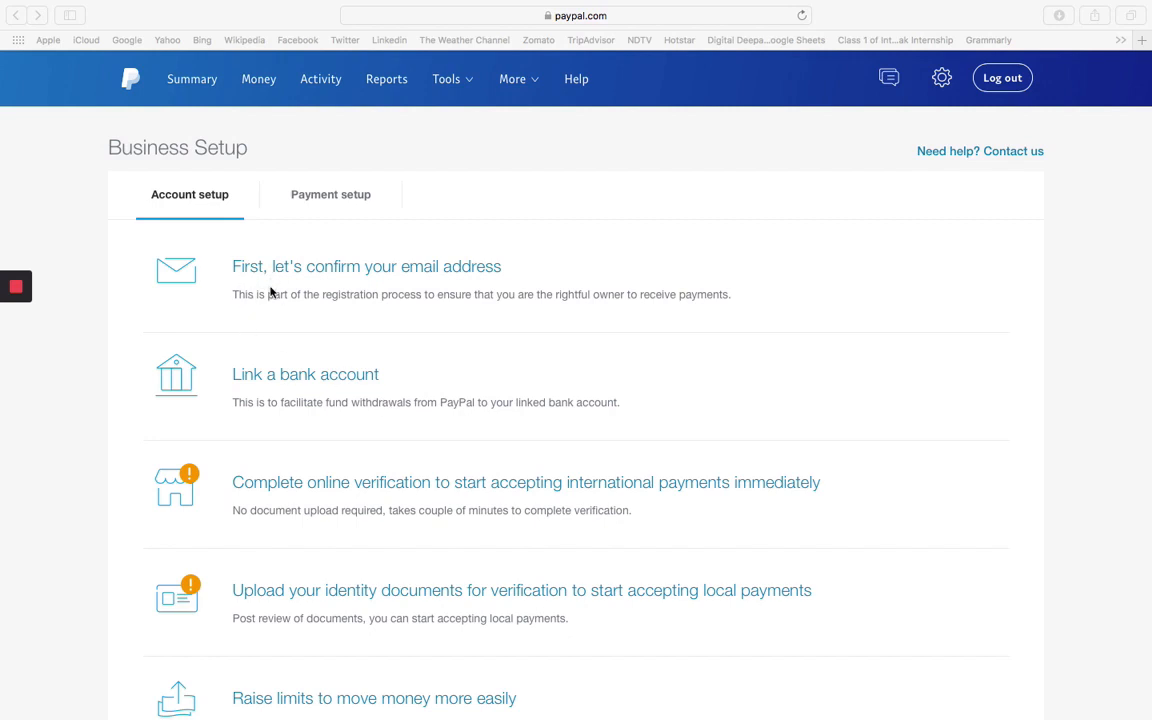
Choose 'First, let's confirm your email address' on the Account setup checklist.
{"action": "left_click", "coordinate": [321, 269]}
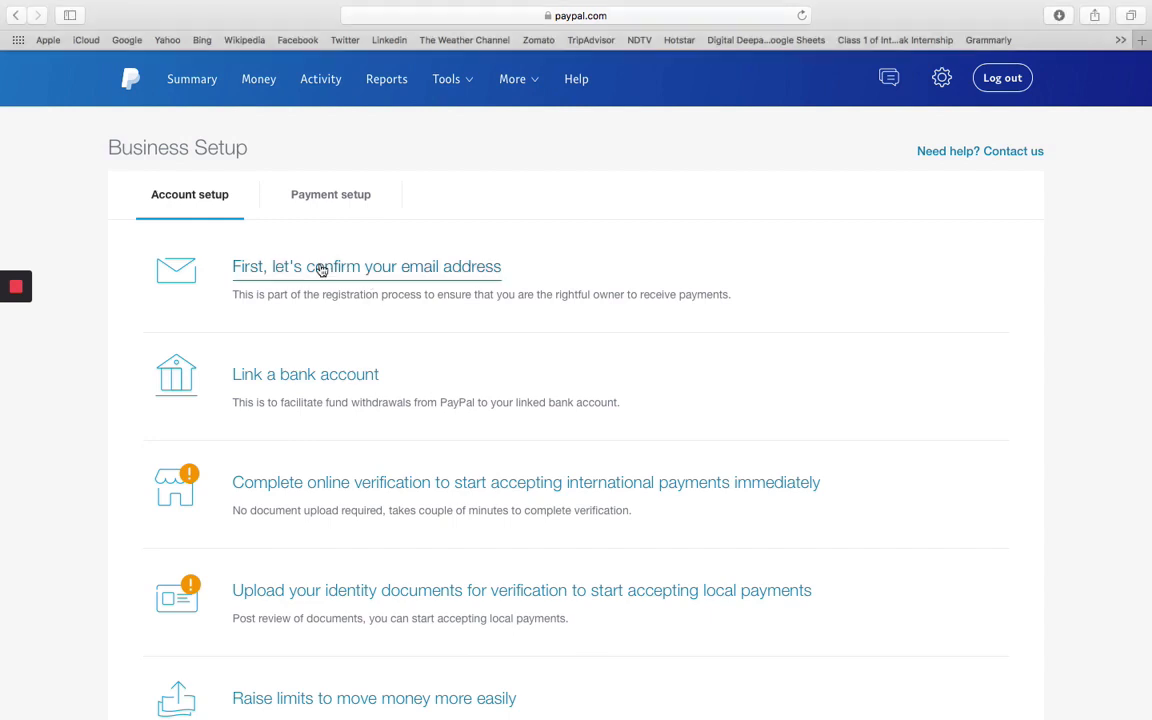
{"action": "left_click", "coordinate": [321, 269]}
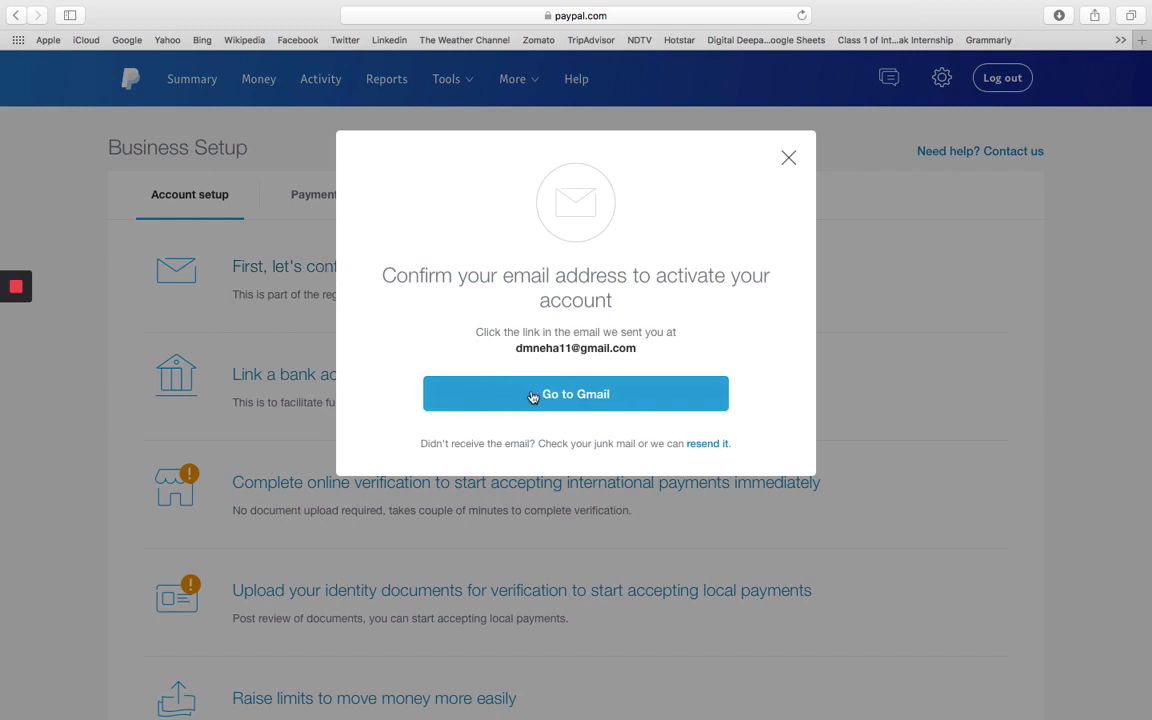
Open the 'Welcome to PayPal! Activate your account now.' email in Gmail and follow Get Started Now.
{"action": "left_click", "coordinate": [525, 398]}
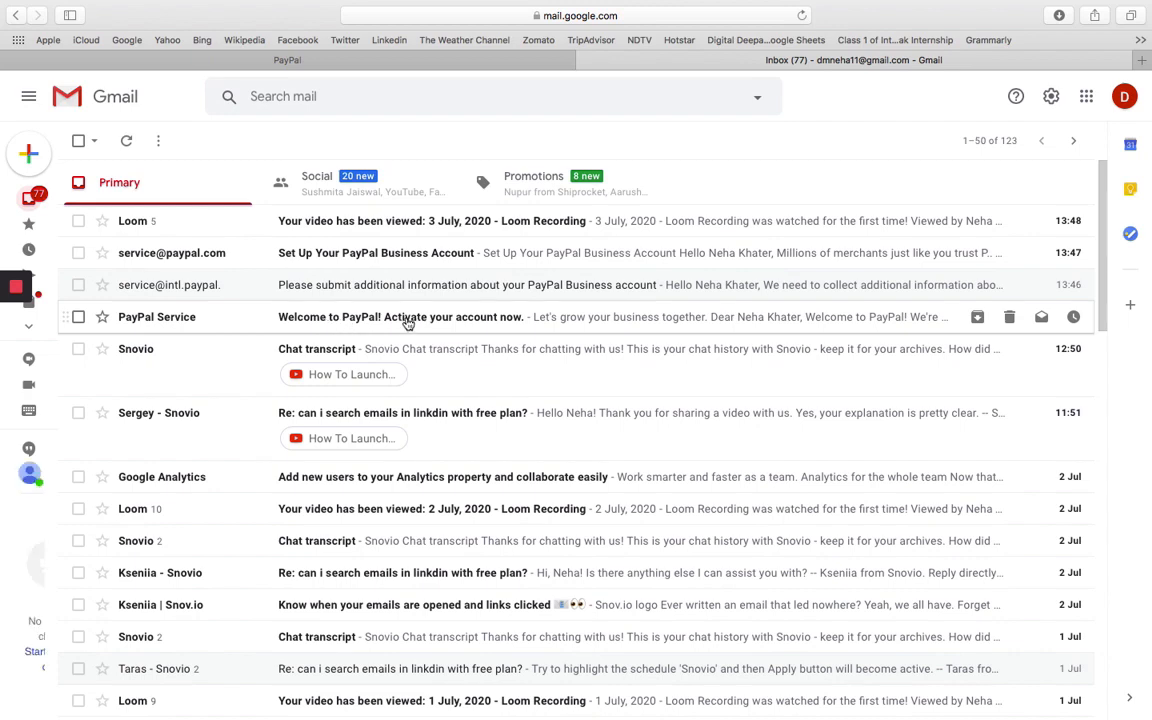
{"action": "left_click", "coordinate": [408, 320]}
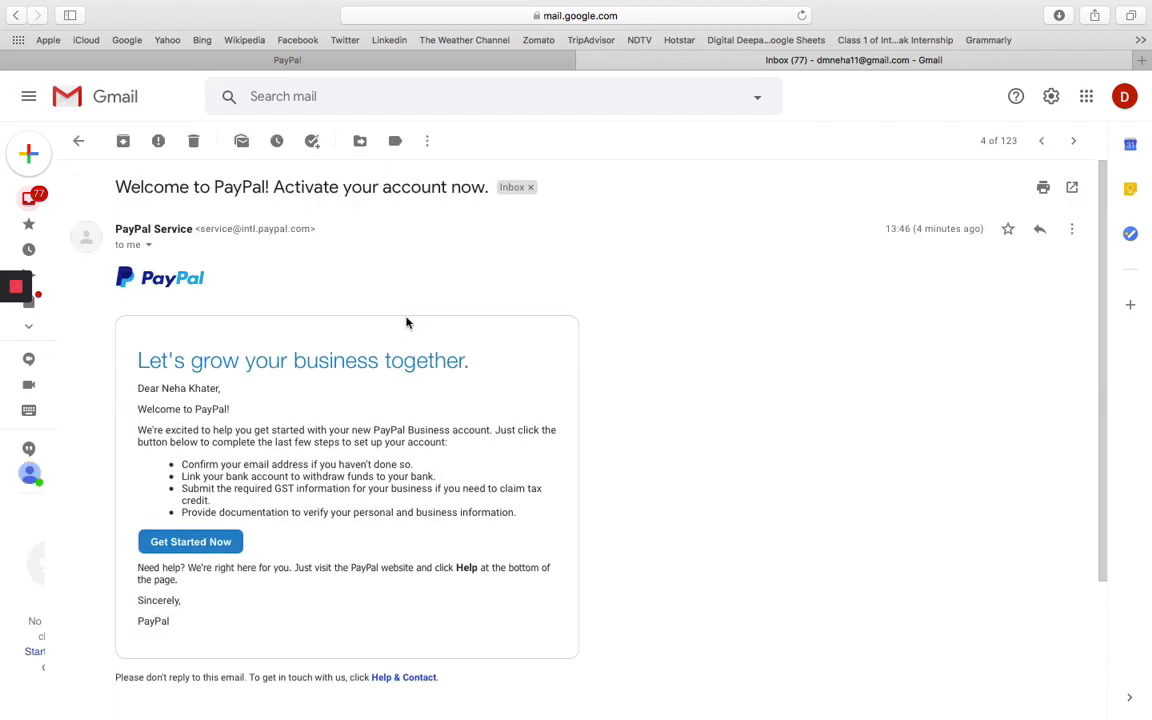
{"action": "left_click", "coordinate": [176, 542]}
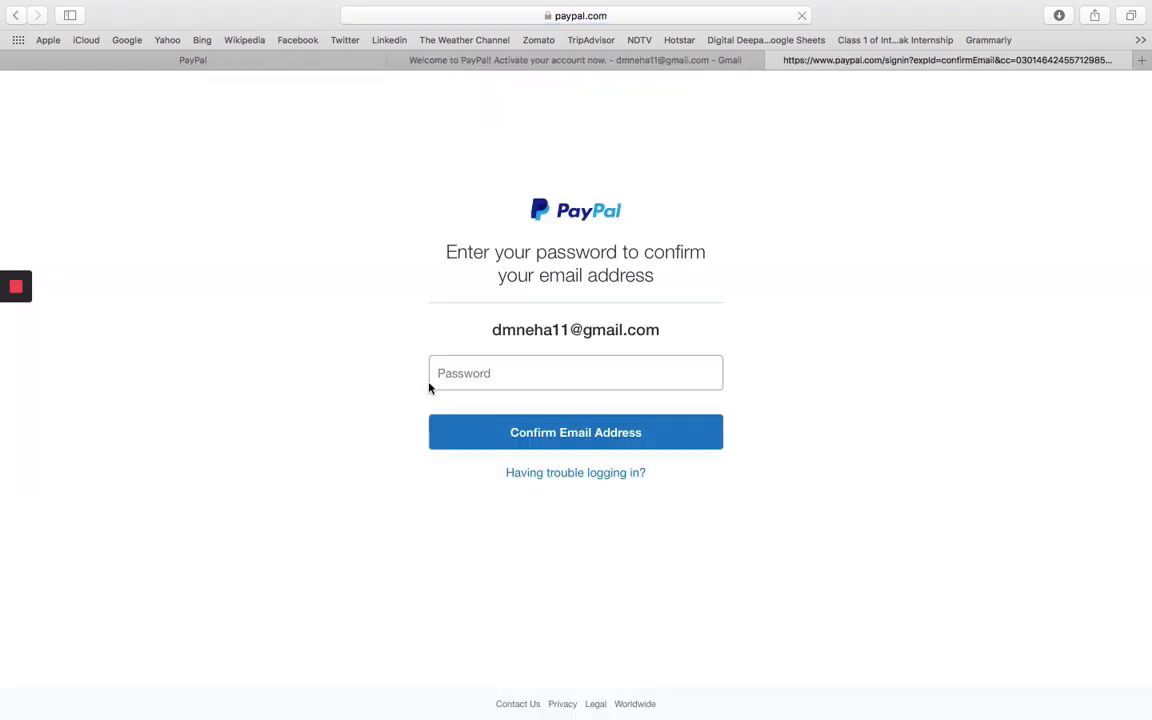
Enter the account password to confirm the email, declining the browser's saved-password update.
{"action": "left_click", "coordinate": [467, 372]}
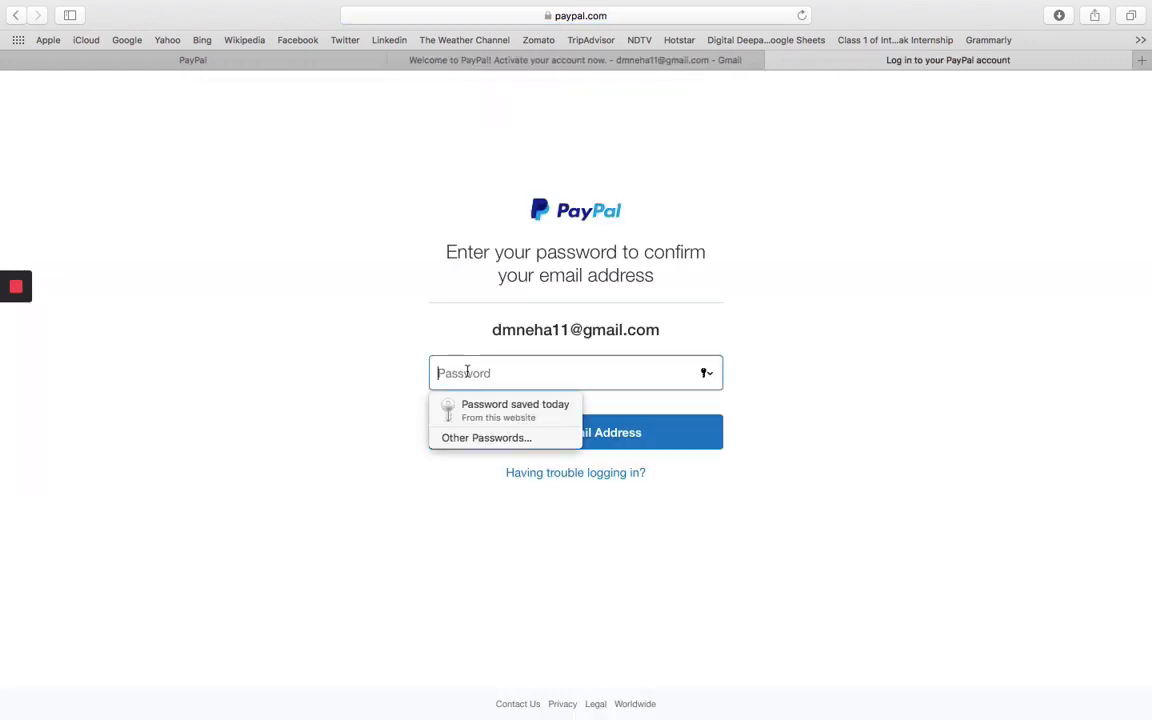
{"action": "type", "text": "d"}
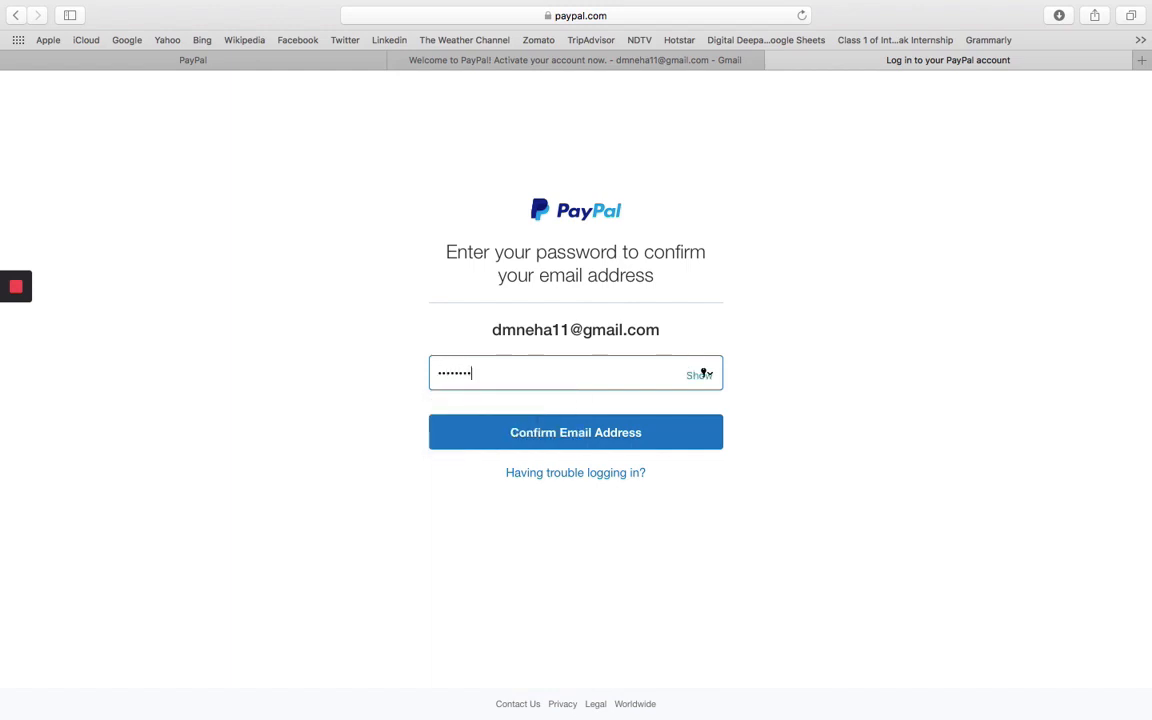
{"action": "left_click", "coordinate": [537, 432]}
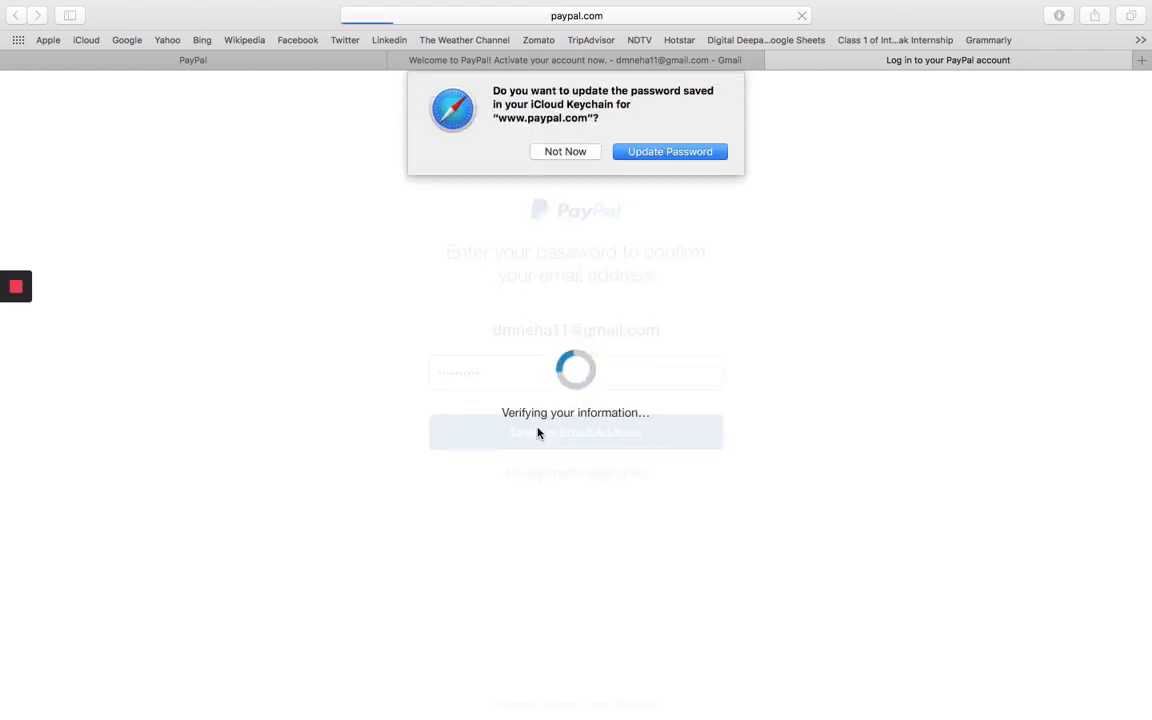
{"action": "left_click", "coordinate": [574, 150]}
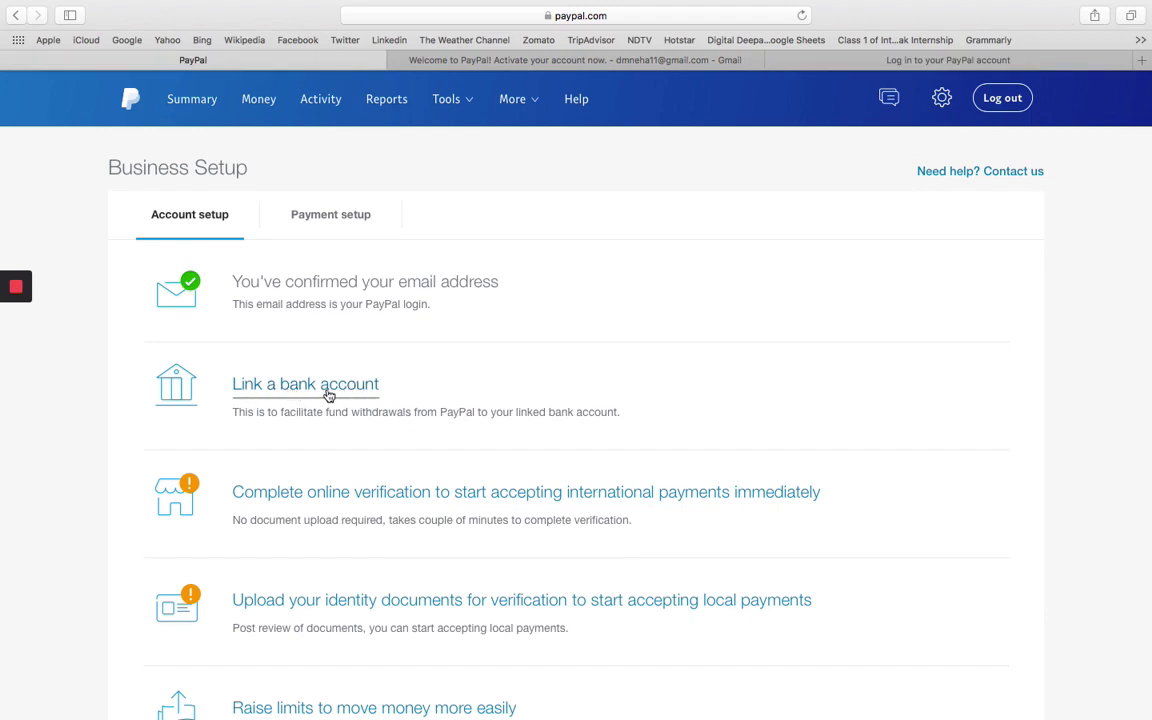
Submit the bank's NEFT IFSC code and account number in the Link a bank account form.
{"action": "left_click", "coordinate": [271, 390]}
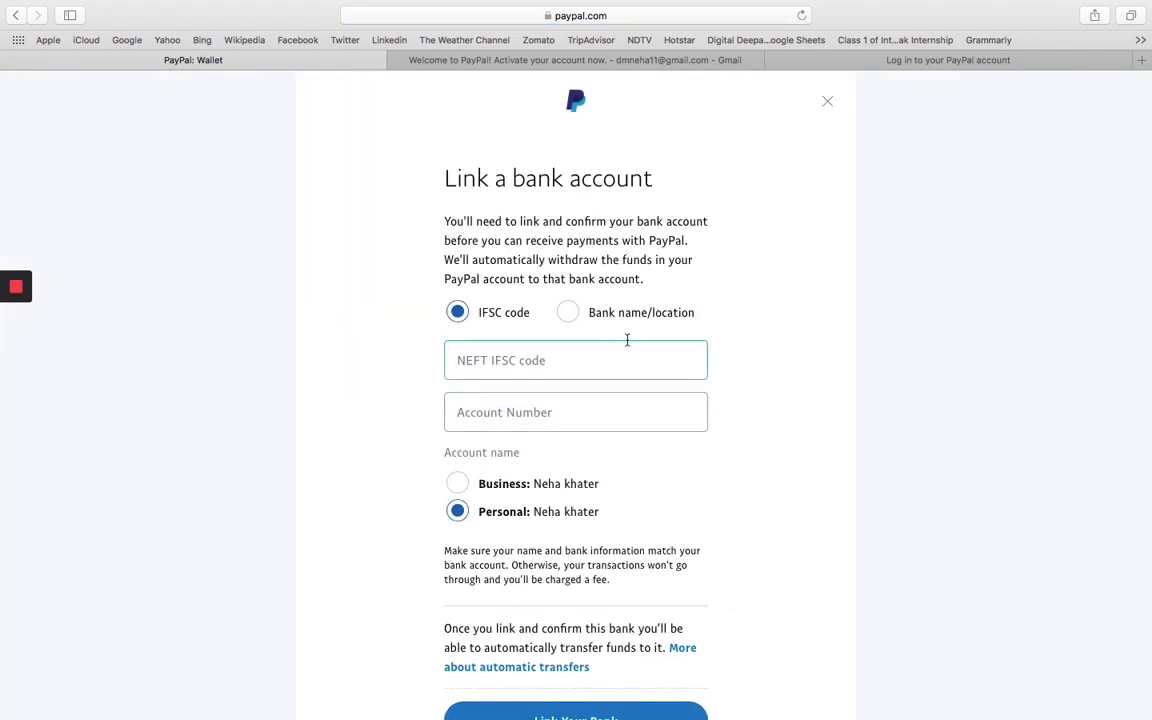
{"action": "scroll", "coordinate": [746, 445], "scroll_direction": "down", "scroll_amount": 2}
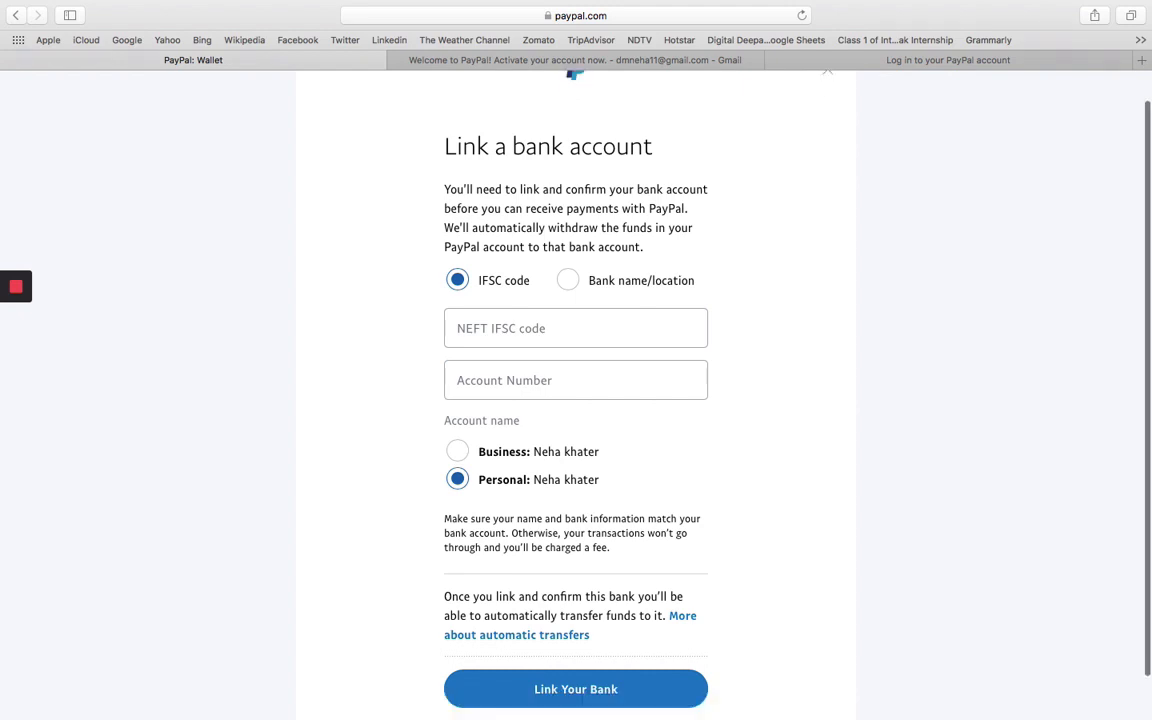
{"action": "left_click", "coordinate": [587, 653]}
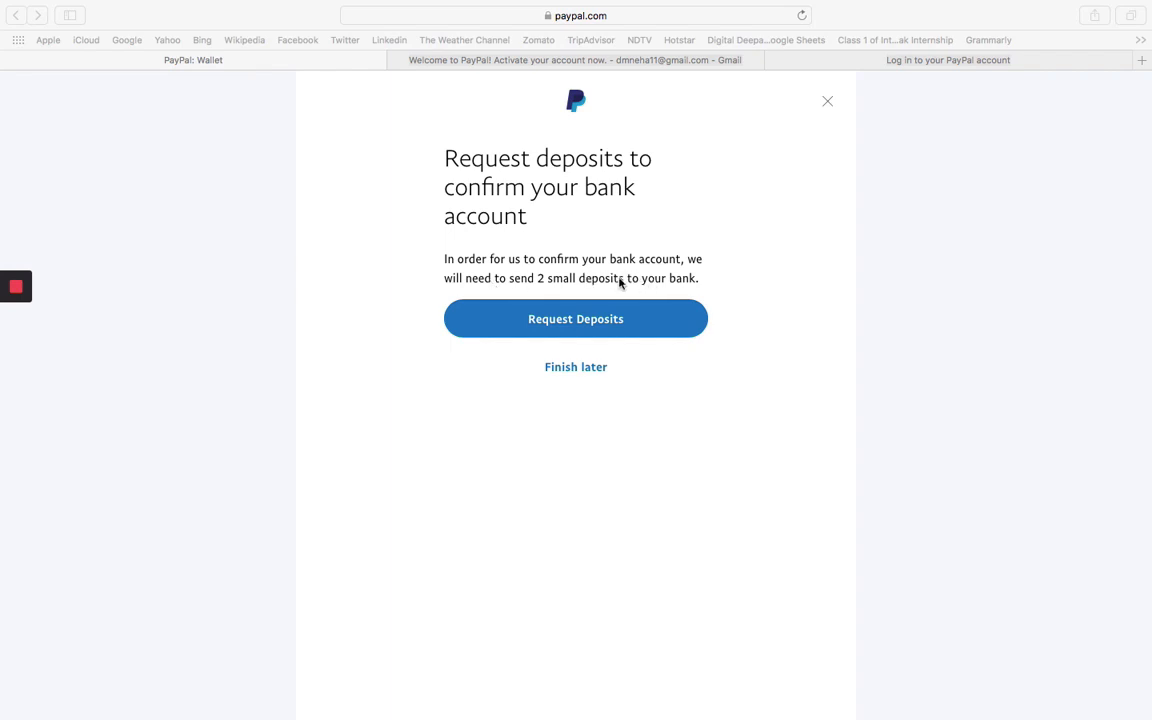
{"action": "left_click", "coordinate": [587, 295]}
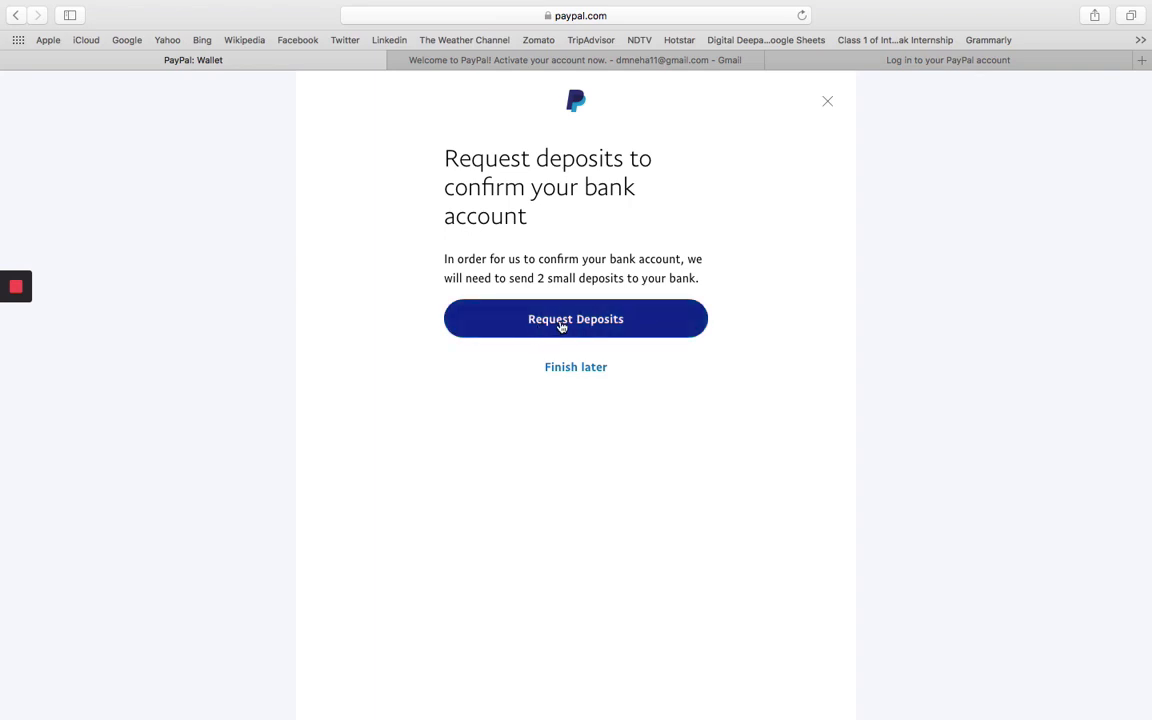
Request the two sub-₹1.50 confirmation deposits, then open the pending State Bank of India account.
{"action": "left_click", "coordinate": [562, 325]}
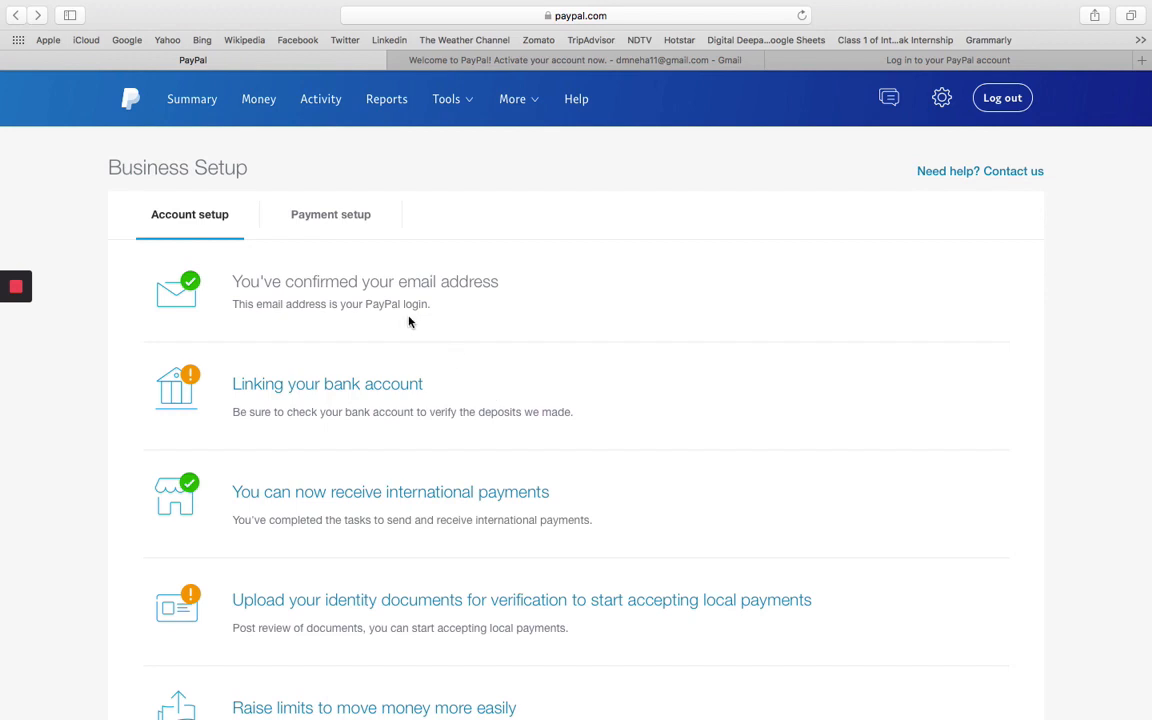
{"action": "left_click", "coordinate": [260, 101]}
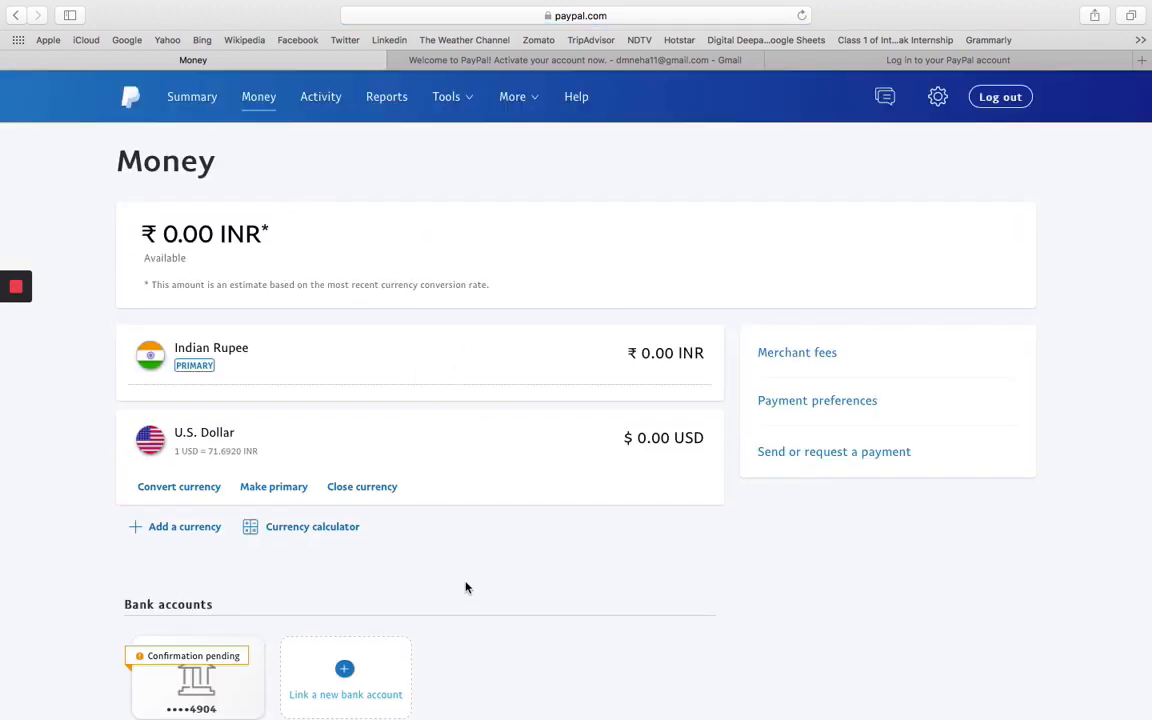
{"action": "scroll", "coordinate": [465, 586], "scroll_direction": "down", "scroll_amount": 2}
{"action": "scroll", "coordinate": [133, 415], "scroll_direction": "down", "scroll_amount": 2}
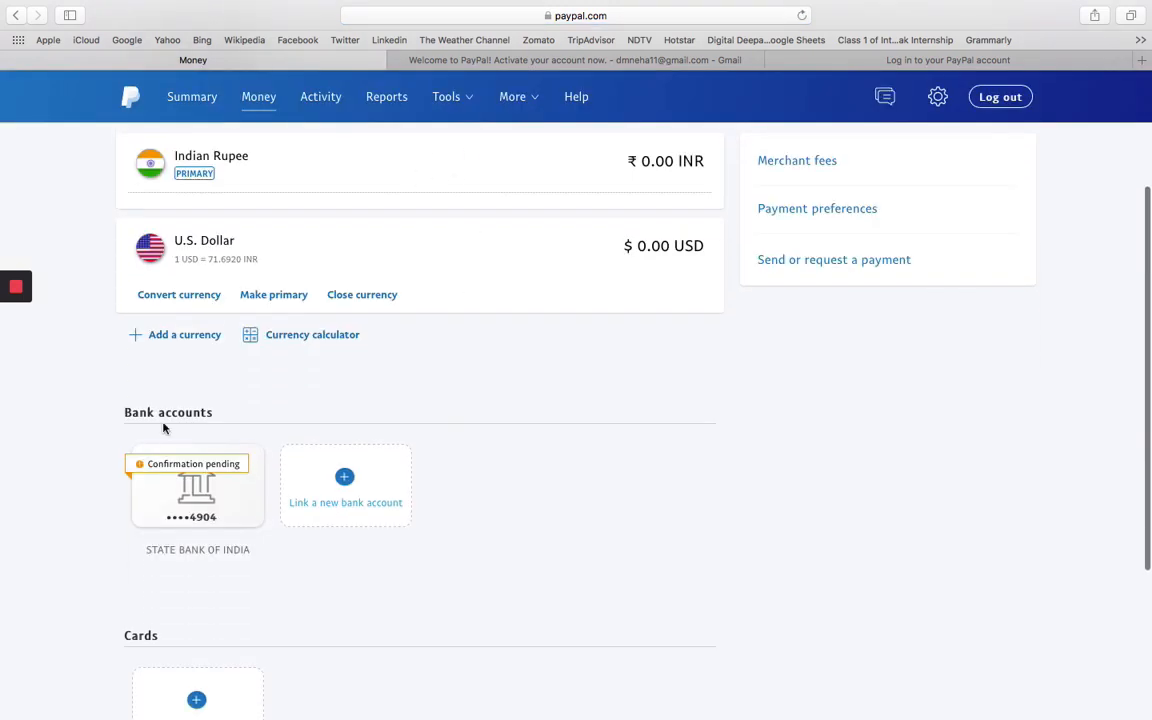
{"action": "left_click", "coordinate": [193, 487]}
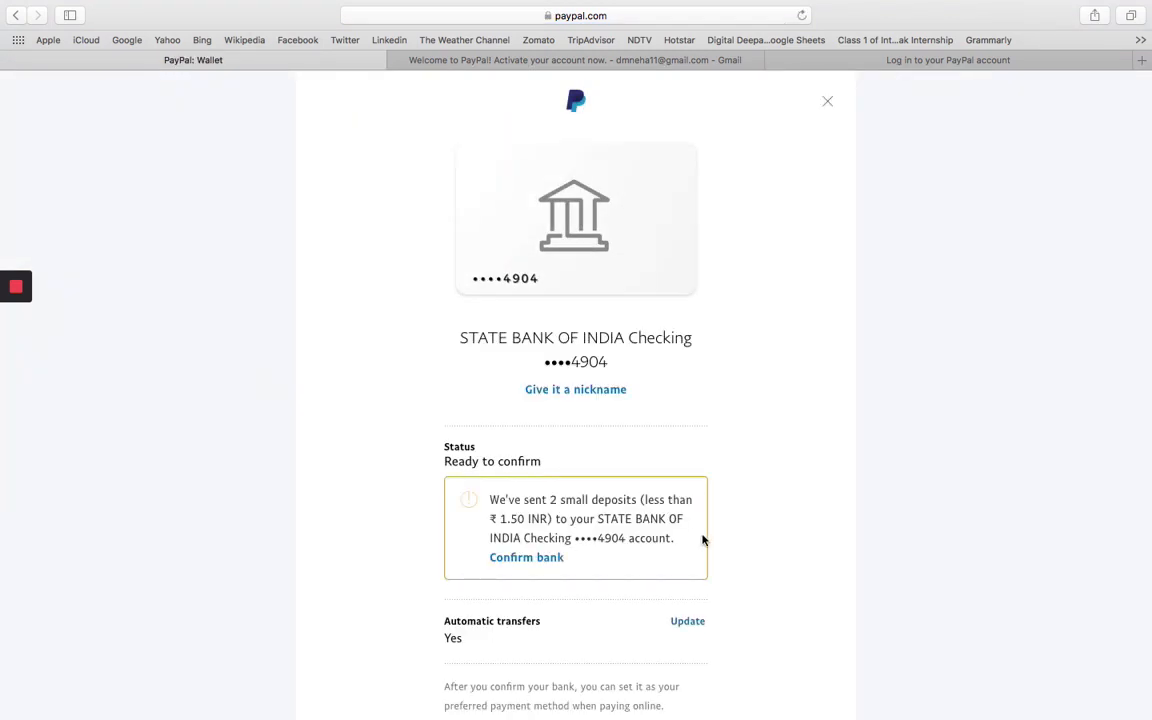
Review the two deposit amount fields on the Confirm bank form, then return to Business Setup unconfirmed.
{"action": "left_click", "coordinate": [520, 560]}
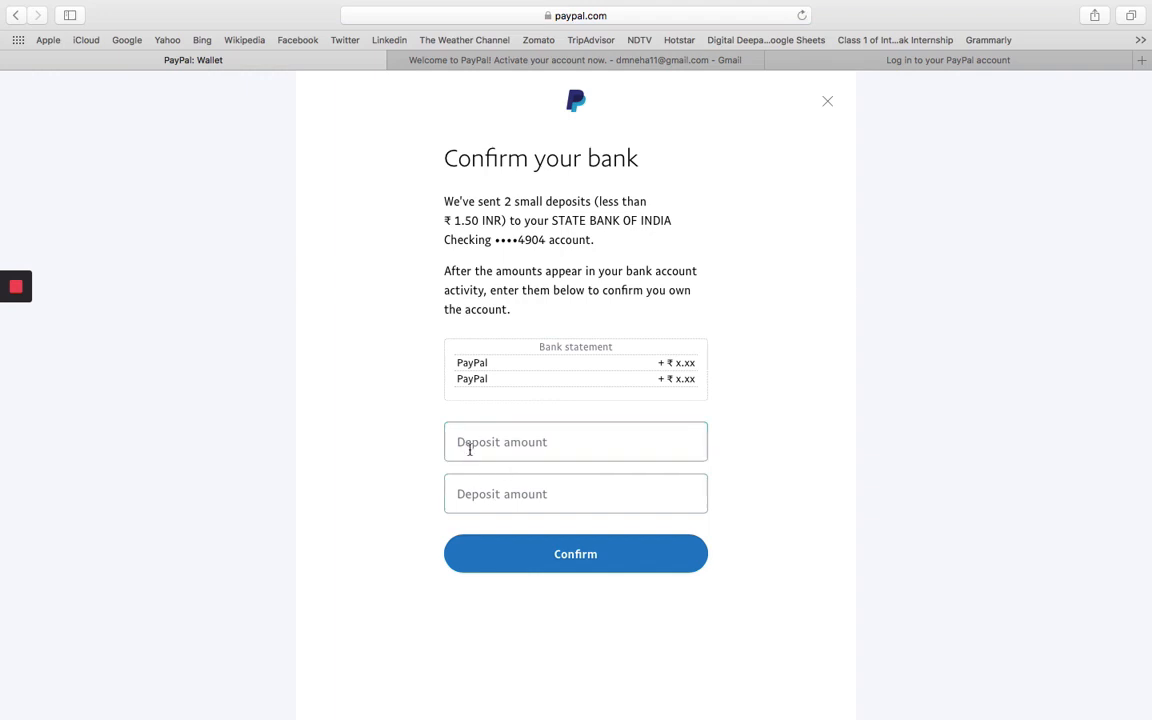
{"action": "left_click", "coordinate": [495, 496]}
{"action": "left_click", "coordinate": [15, 16]}
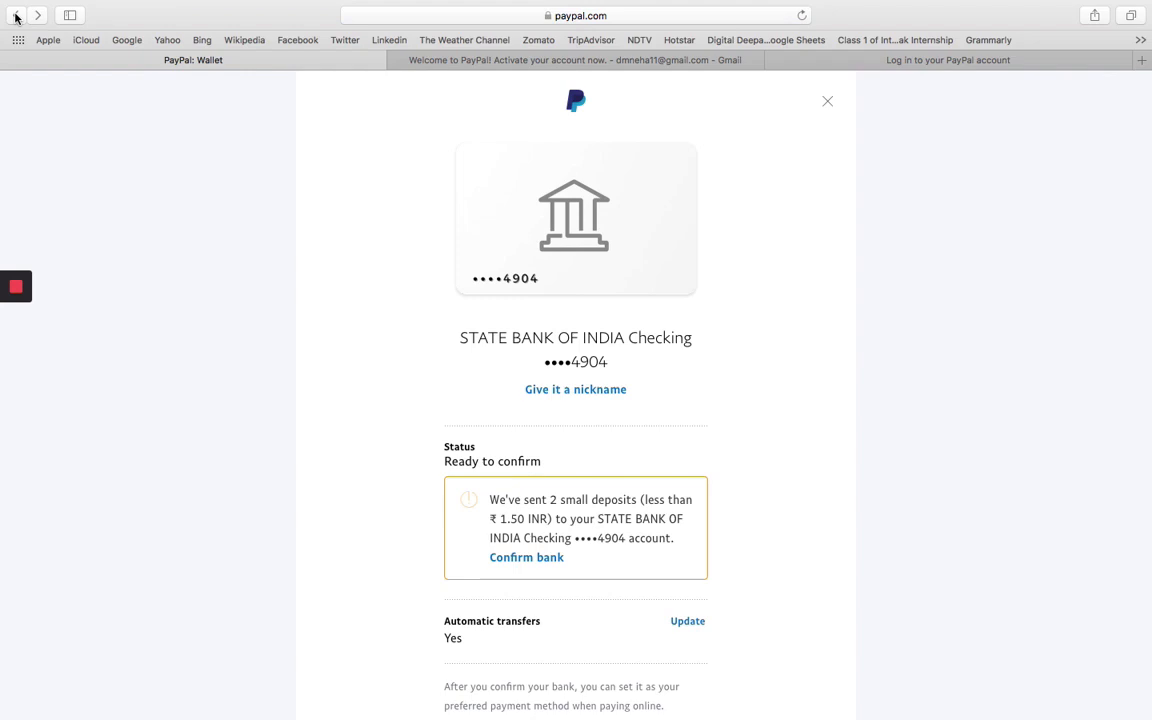
{"action": "left_click", "coordinate": [15, 16]}
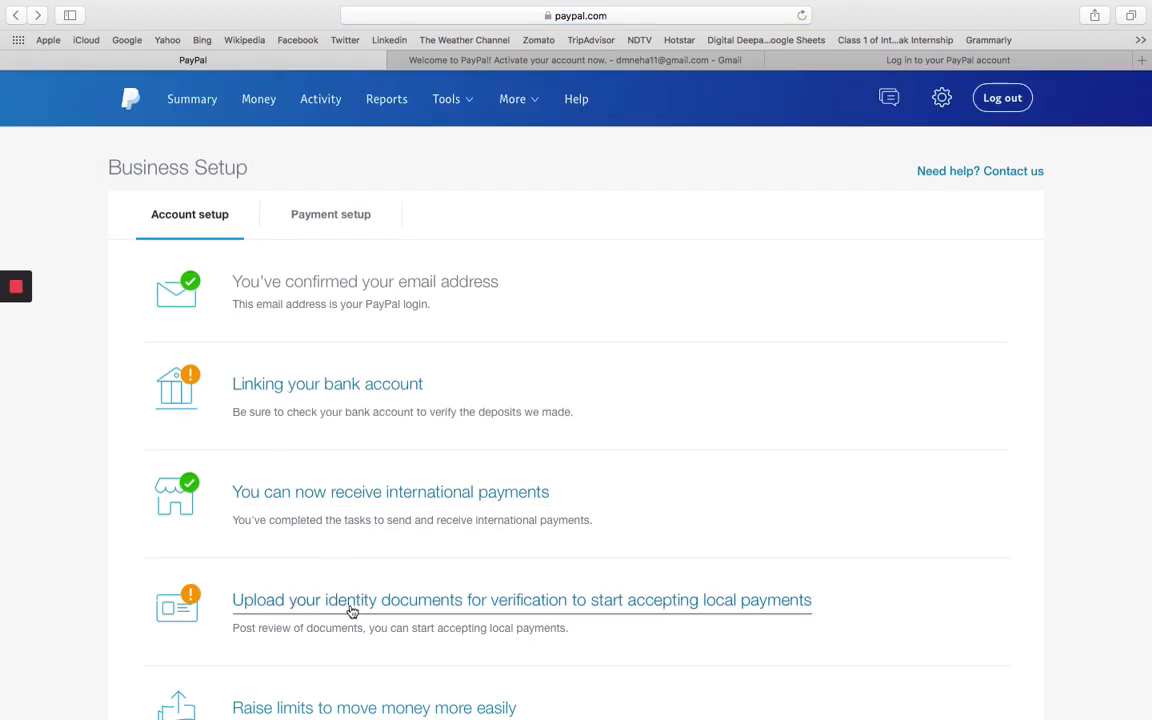
Start the identity document upload and agree to the KYC terms.
{"action": "left_click", "coordinate": [422, 603]}
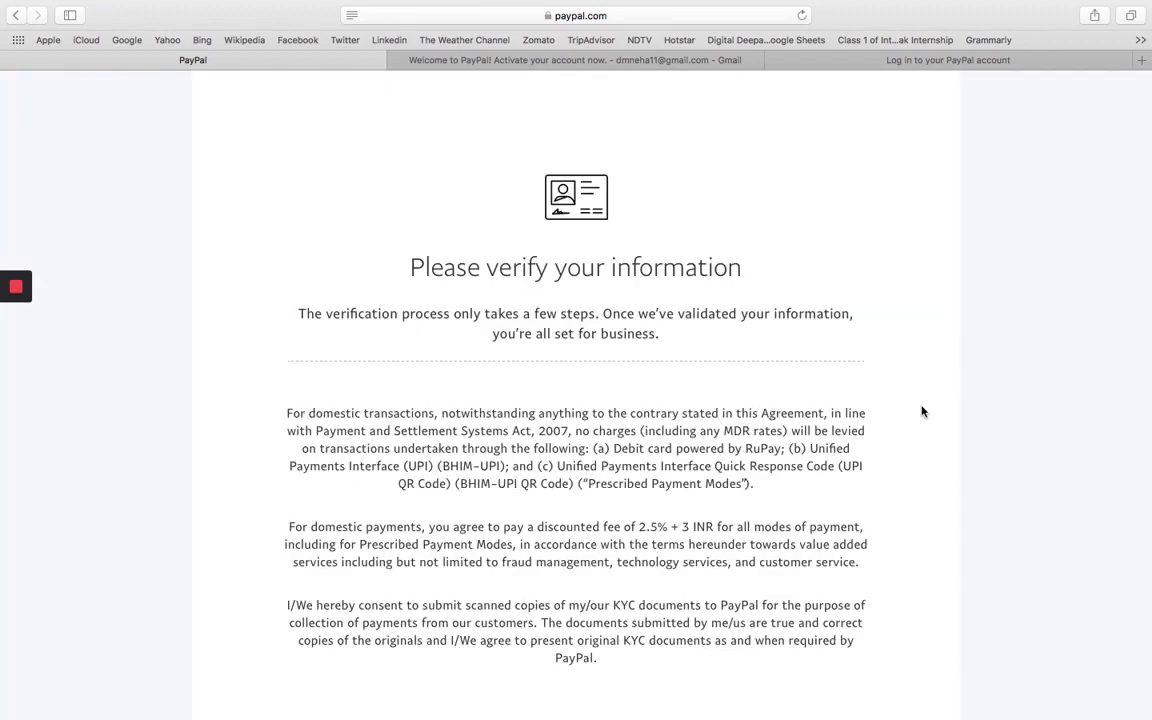
{"action": "scroll", "coordinate": [922, 411], "scroll_direction": "down", "scroll_amount": 1}
{"action": "scroll", "coordinate": [491, 612], "scroll_direction": "down", "scroll_amount": 1}
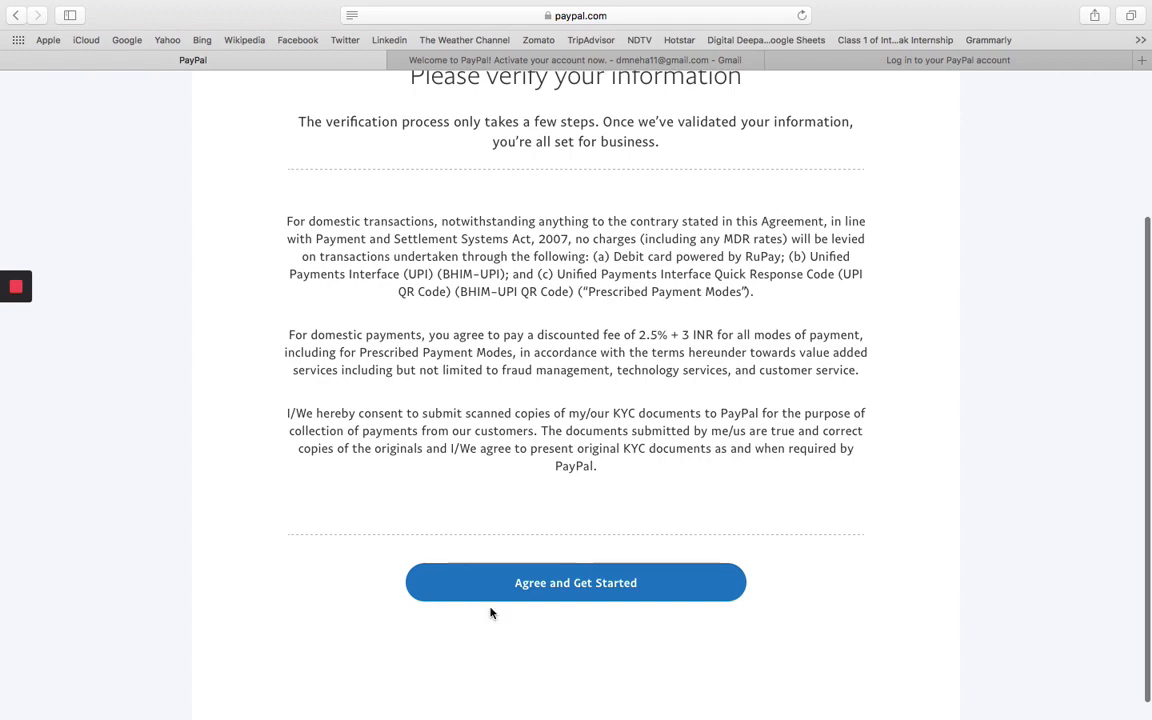
{"action": "left_click", "coordinate": [522, 586]}
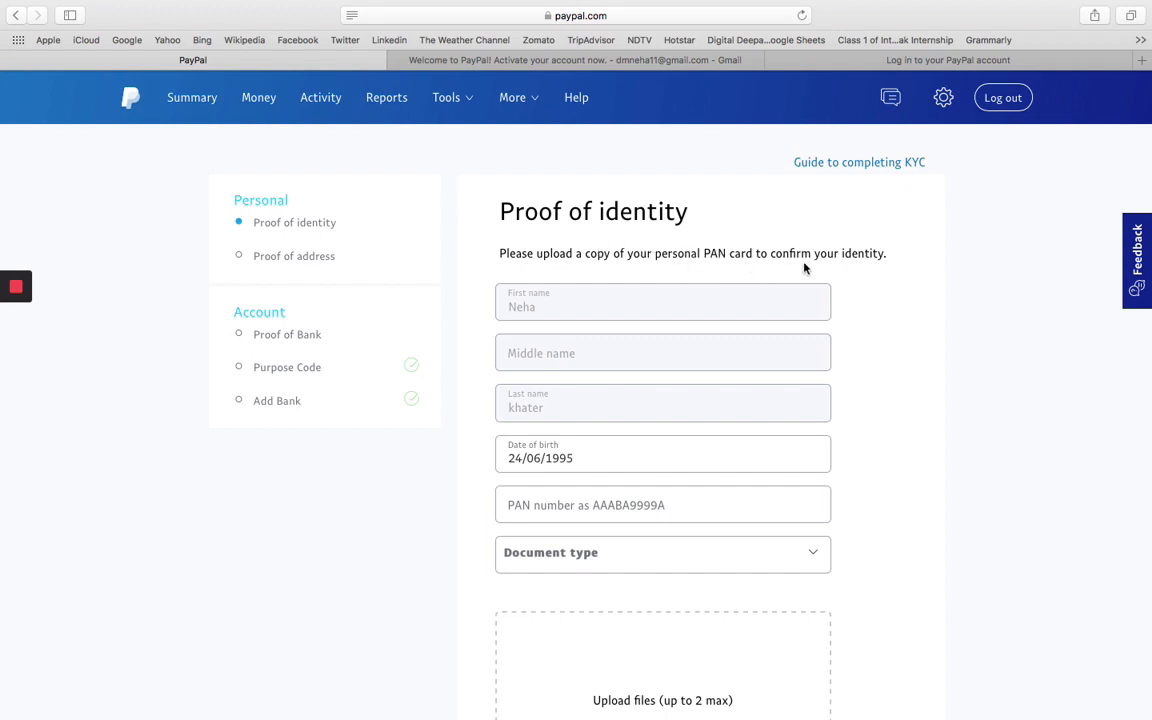
Begin entering the PAN number in the Proof of identity form.
{"action": "scroll", "coordinate": [923, 355], "scroll_direction": "down", "scroll_amount": 1}
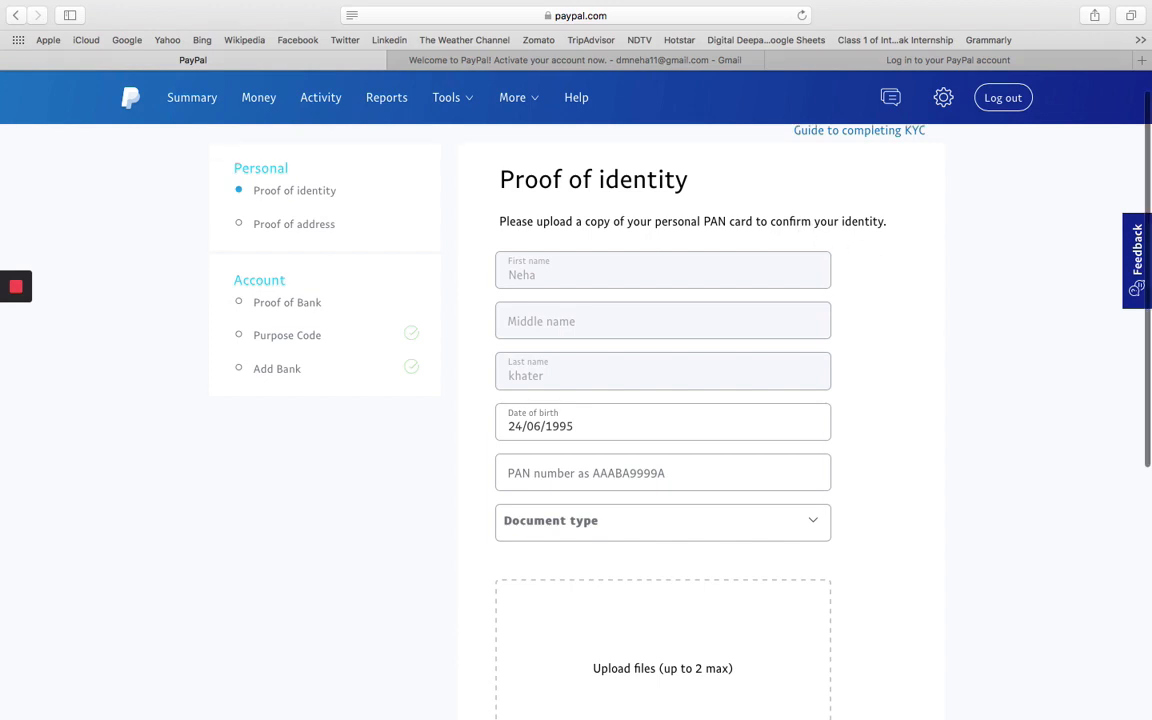
{"action": "scroll", "coordinate": [663, 400], "scroll_direction": "down", "scroll_amount": 5}
{"action": "left_click", "coordinate": [625, 287]}
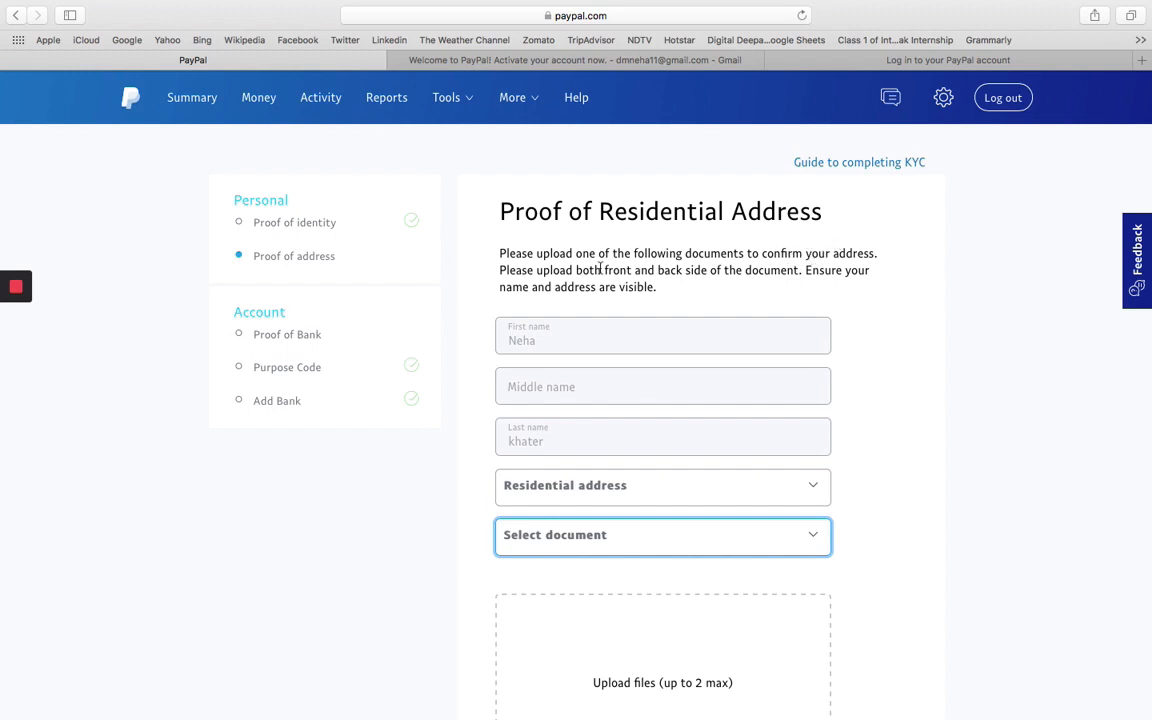
Check the accepted address proof documents, then submit the Proof of Residential Address form.
{"action": "left_click", "coordinate": [811, 535]}
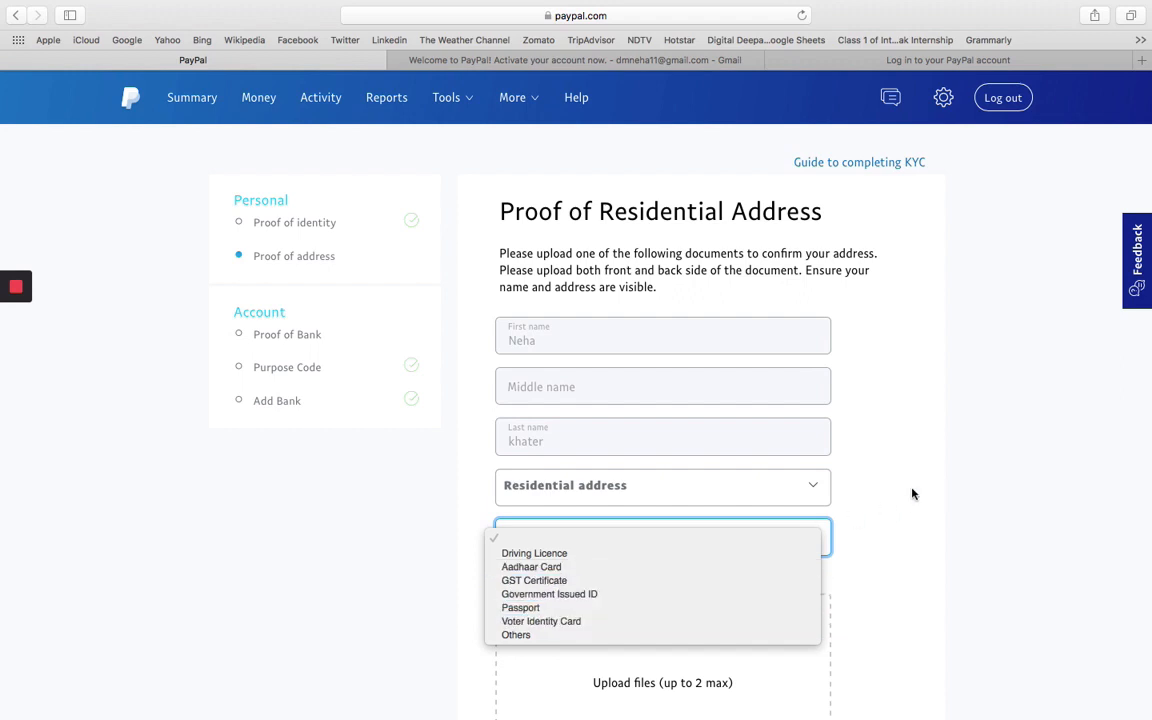
{"action": "left_click", "coordinate": [884, 469]}
{"action": "left_click", "coordinate": [818, 441]}
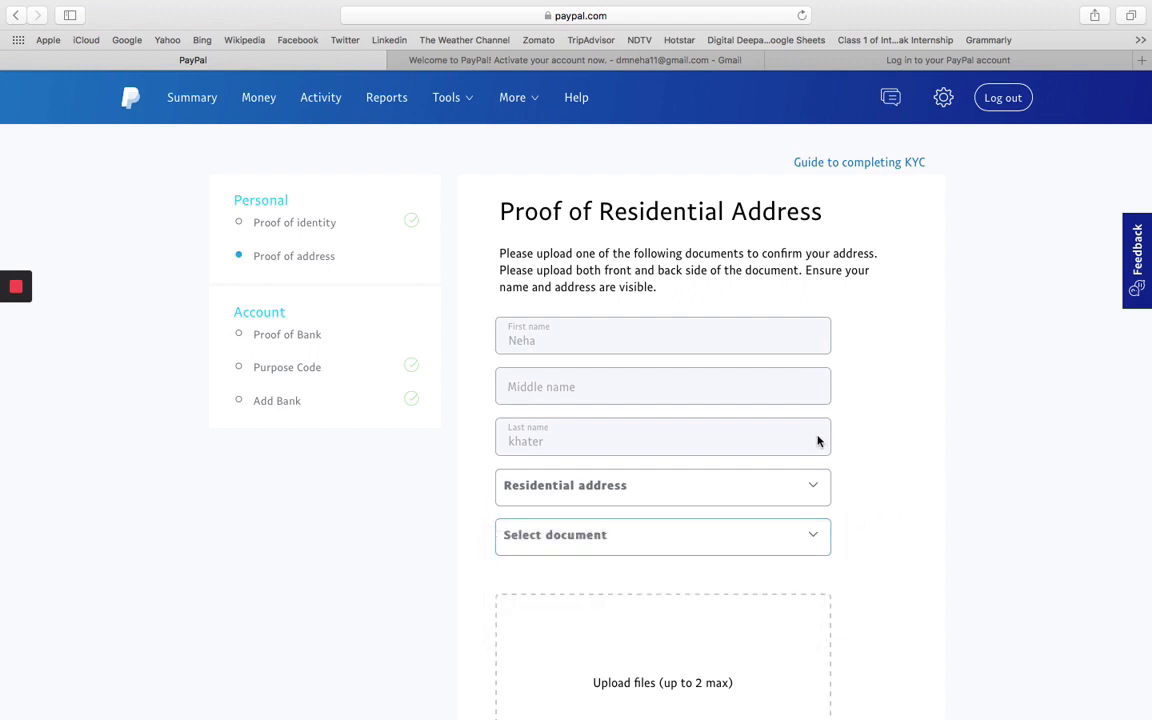
{"action": "scroll", "coordinate": [818, 441], "scroll_direction": "down", "scroll_amount": 1}
{"action": "scroll", "coordinate": [648, 511], "scroll_direction": "down", "scroll_amount": 6}
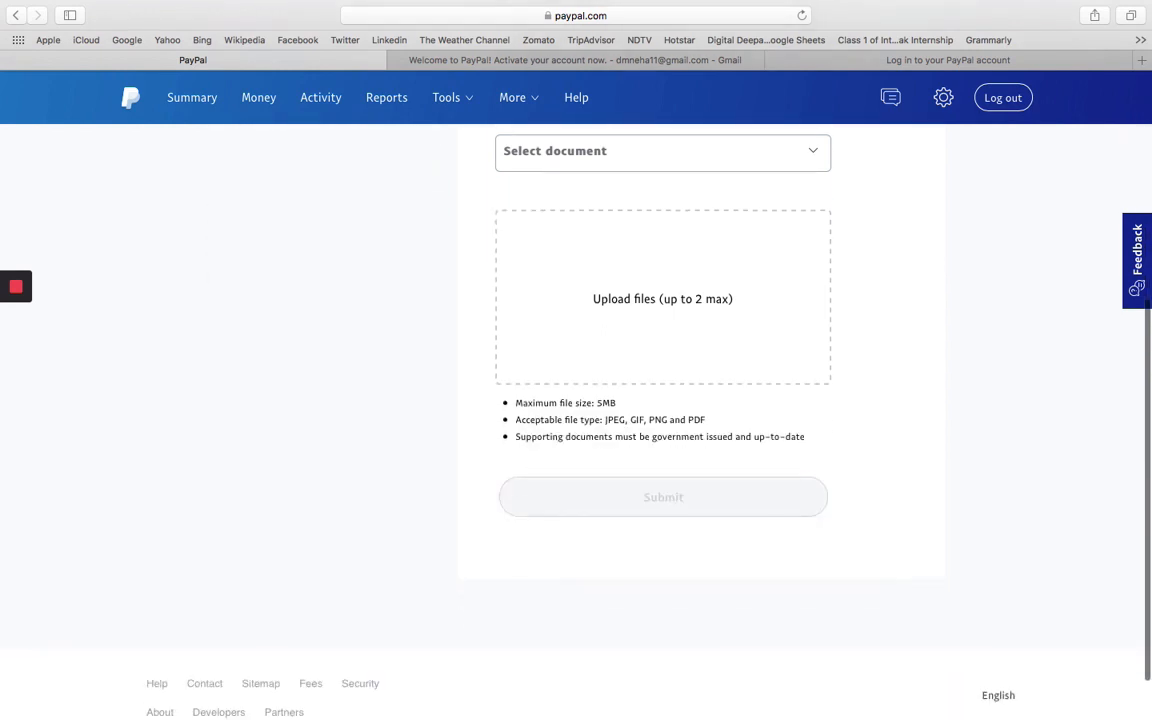
{"action": "left_click", "coordinate": [666, 494]}
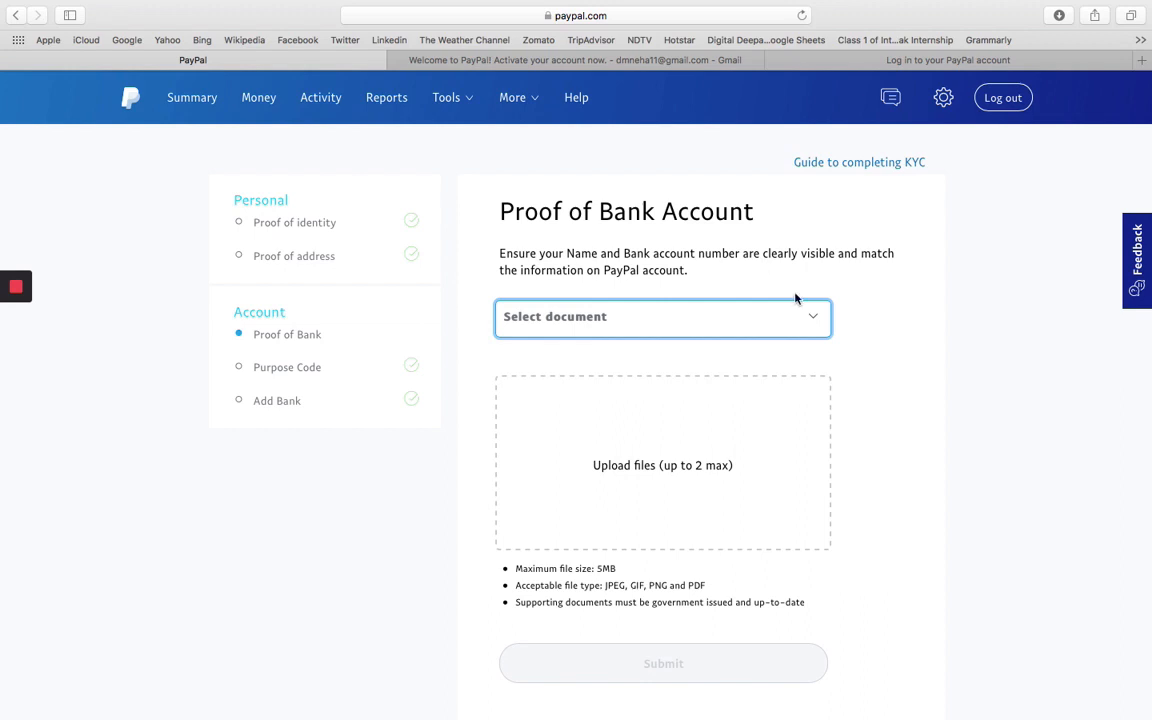
View the accepted bank proof document types, closing the list without choosing one.
{"action": "left_click", "coordinate": [811, 318]}
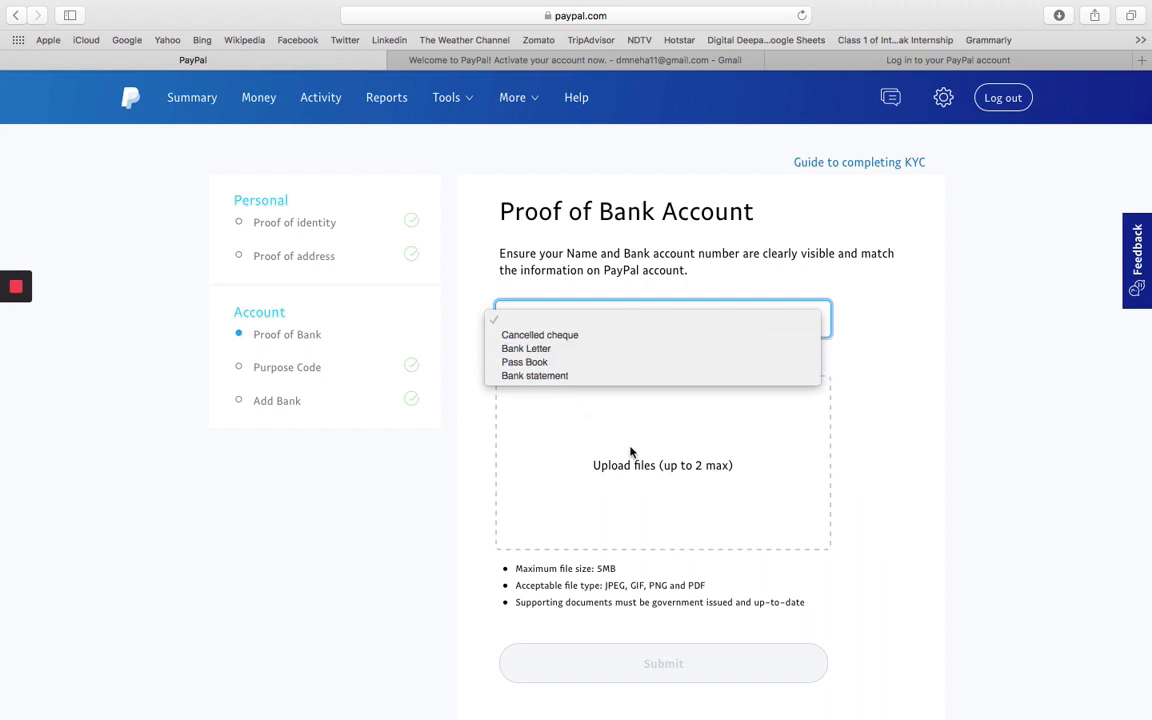
{"action": "left_click", "coordinate": [706, 520]}
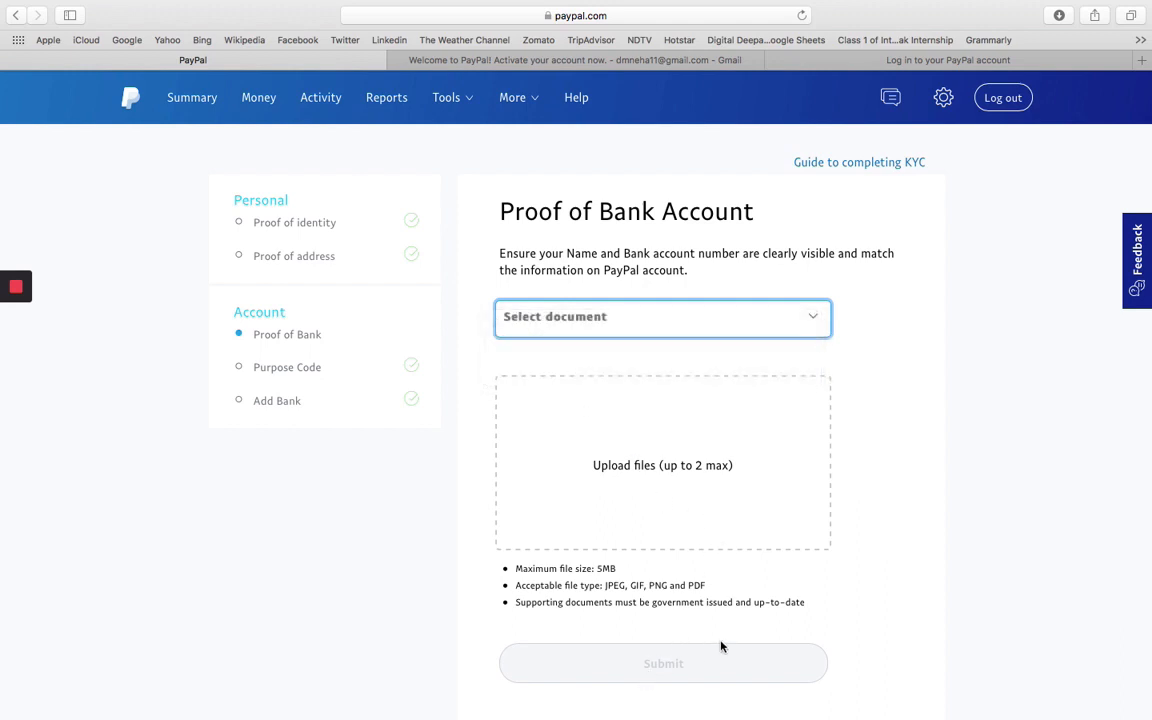